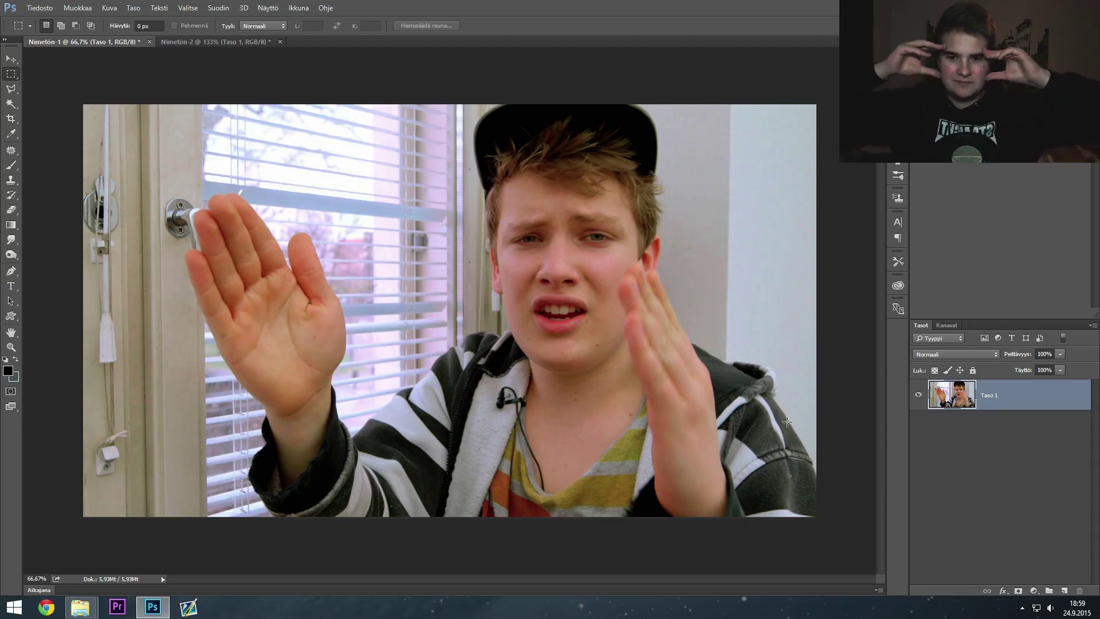
Step: Paste the photo of the suited man and select its light blue background with the Magic Wand
key("ctrl+v")
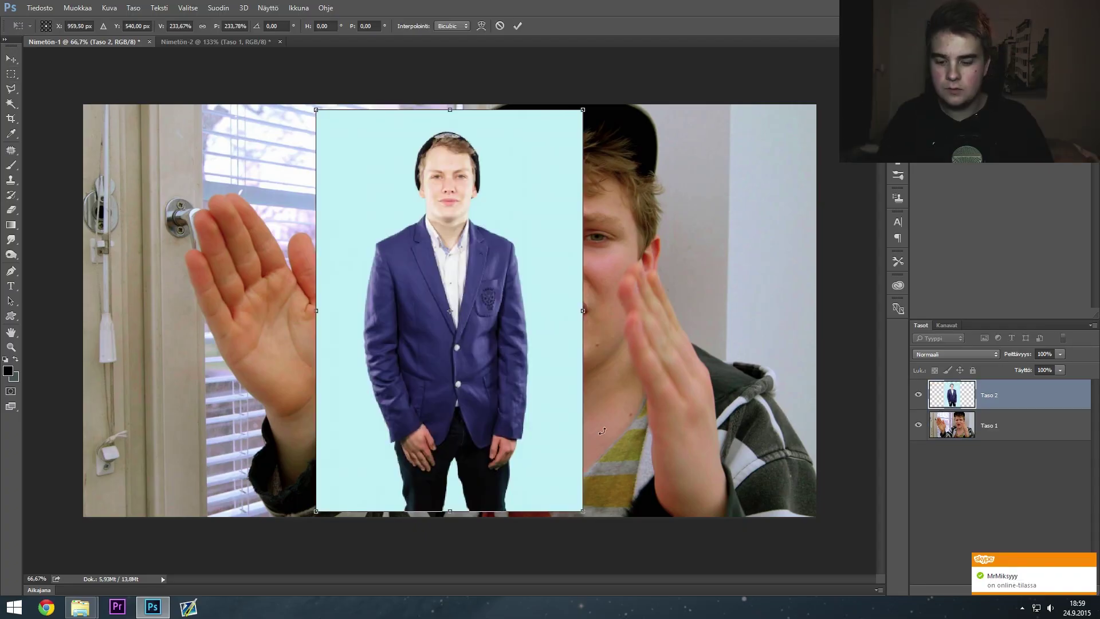
left_click(11, 104)
left_click(355, 230)
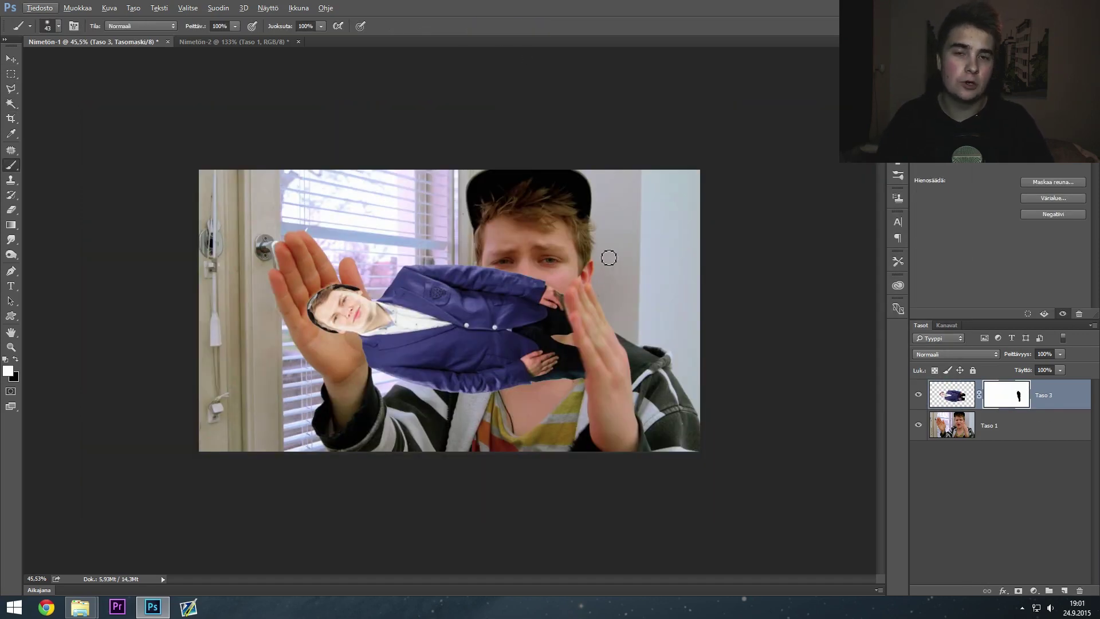
scroll(521, 205, "up", 2)
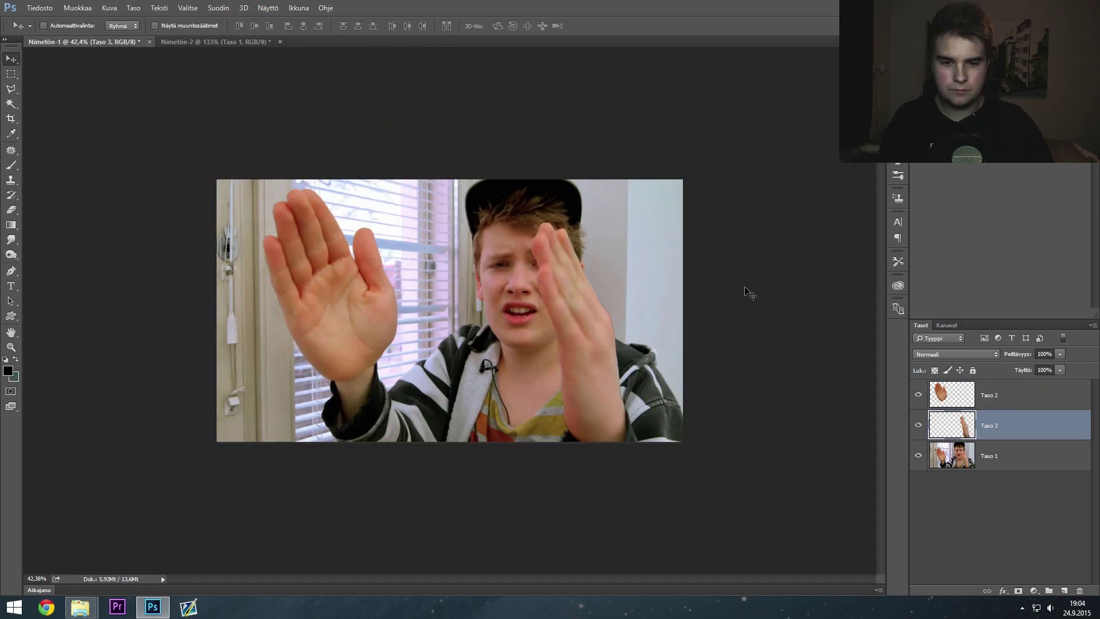
Step: Paste the sunglasses portrait as a new layer and move it to the top of the layer stack
scroll(526, 235, "up", 1)
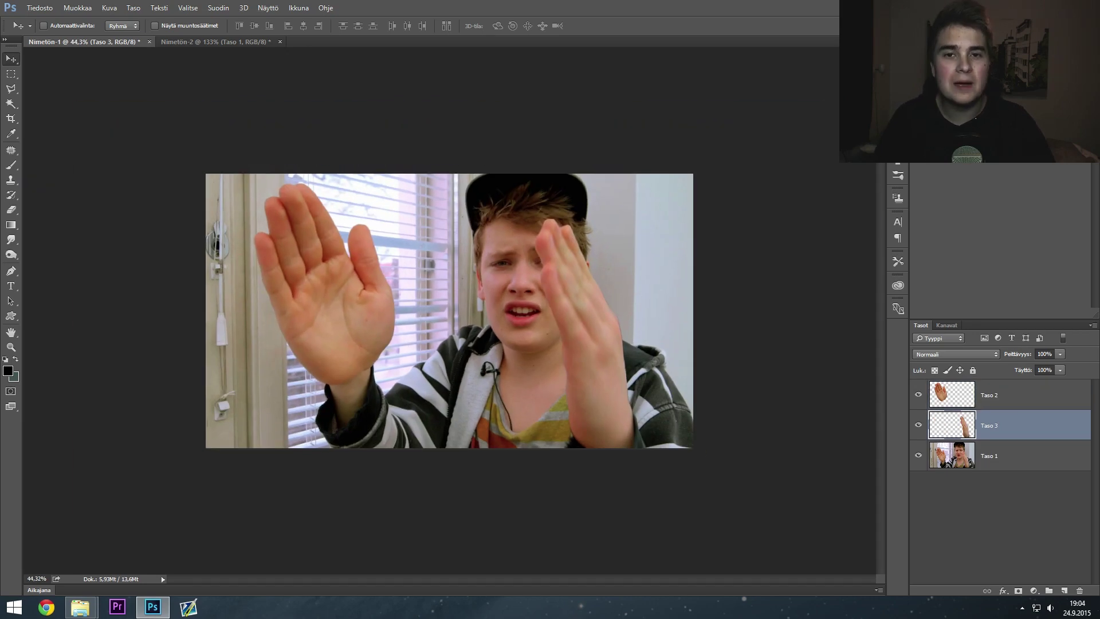
key("ctrl+v")
left_click_drag(1032, 425, 1032, 384)
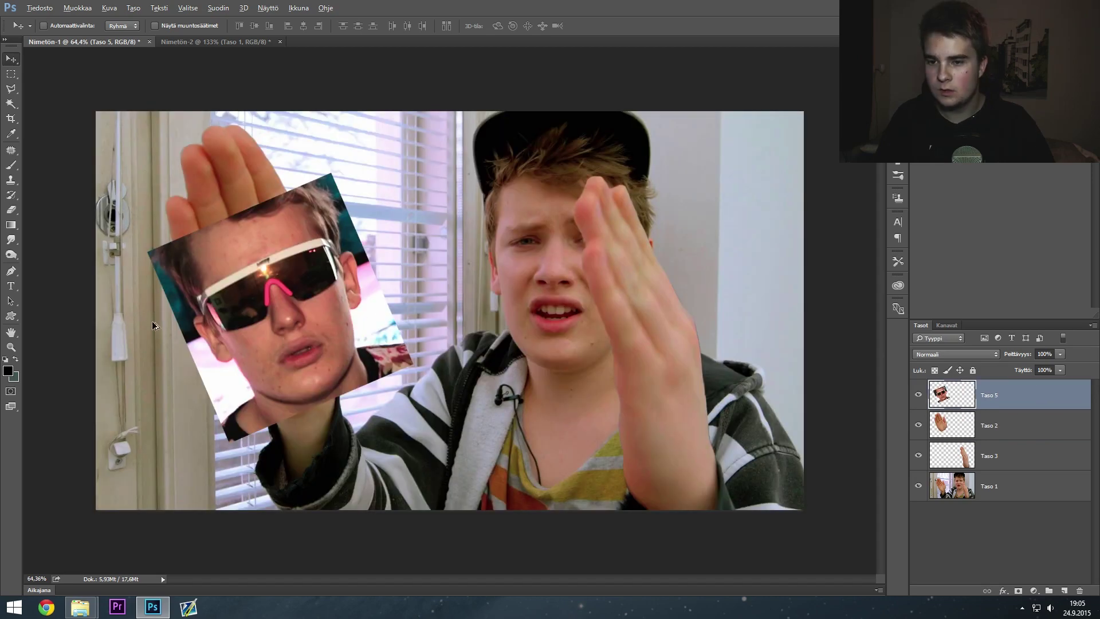
Step: Cut out the sunglasses face with the Polygonal Lasso and fit it over the open palm with Free Transform
scroll(152, 323, "up", 5)
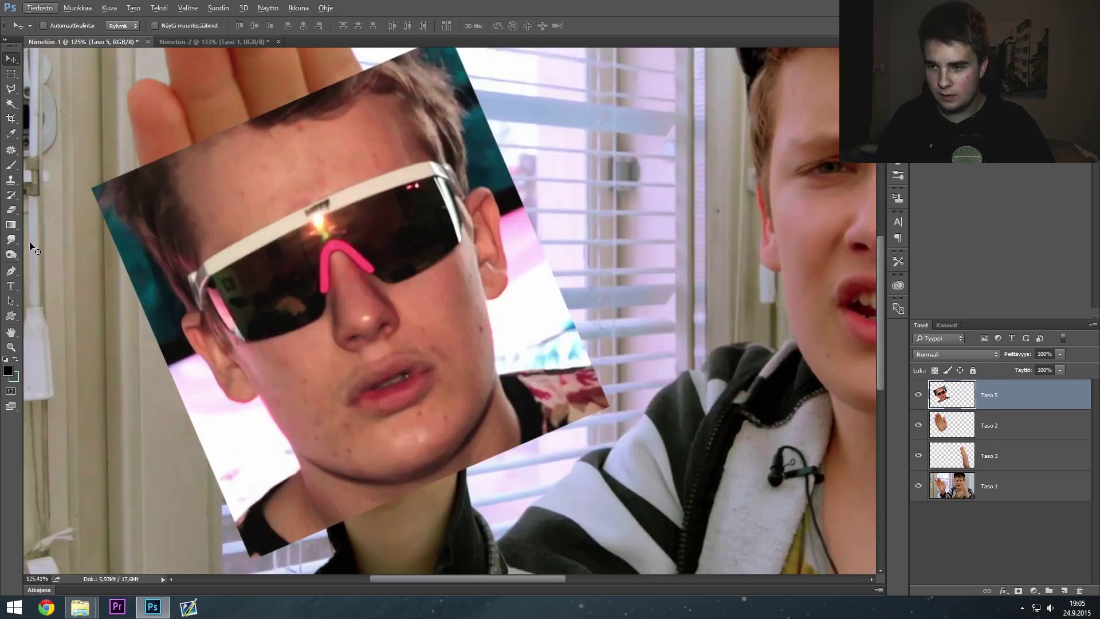
left_click(11, 89)
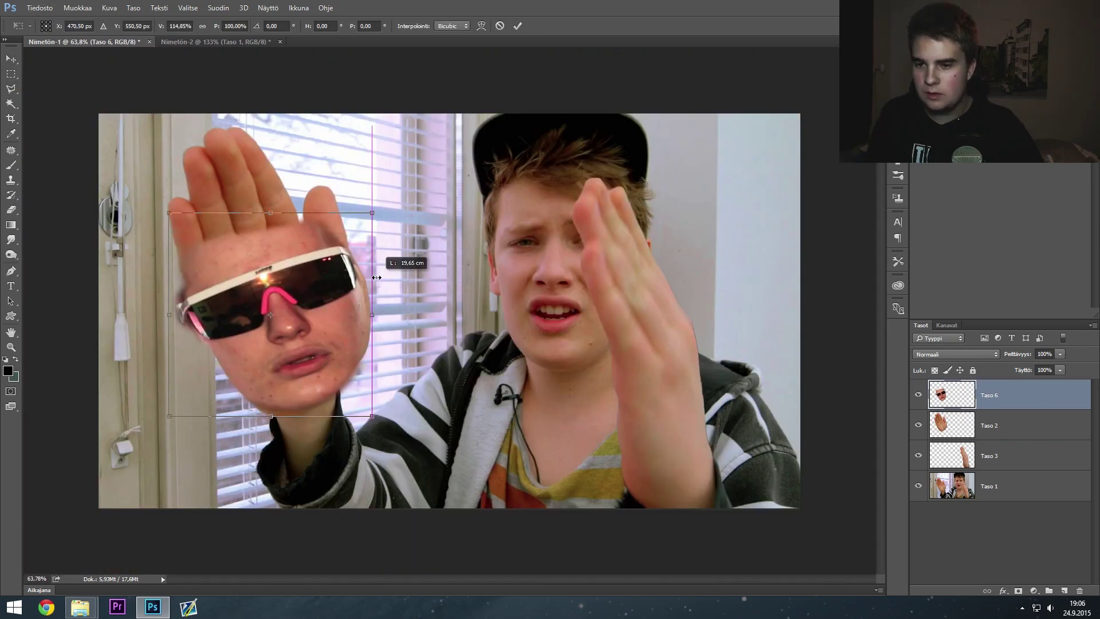
key("ctrl+t")
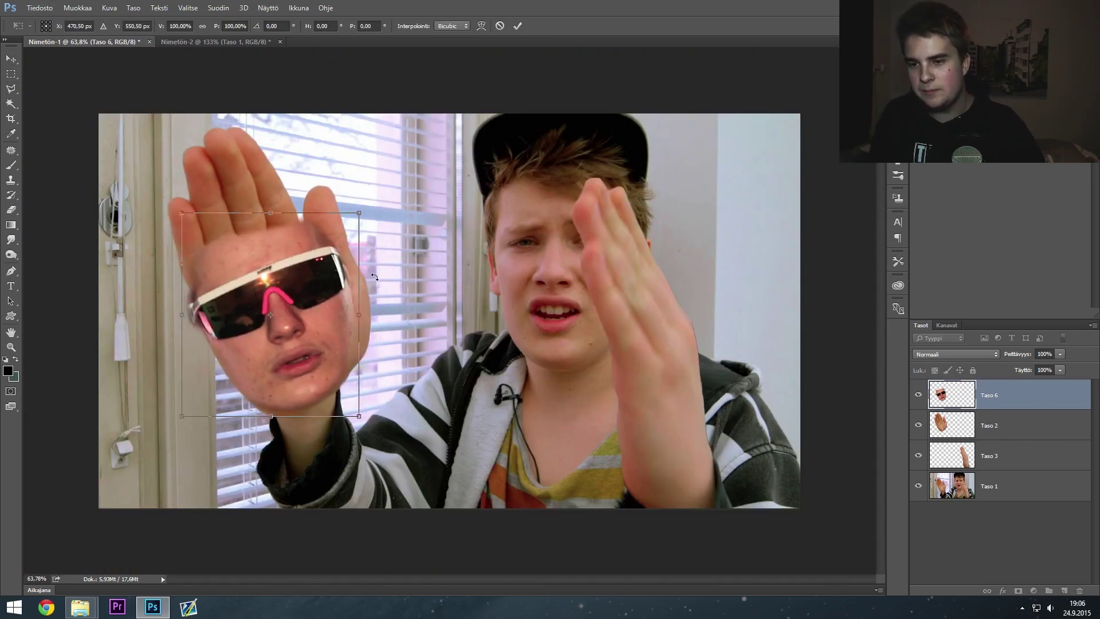
mouse_move(393, 236)
left_mouse_down()
mouse_move(417, 291)
mouse_move(419, 276)
mouse_move(401, 295)
left_mouse_up()
key("Return")
key("ctrl+t")
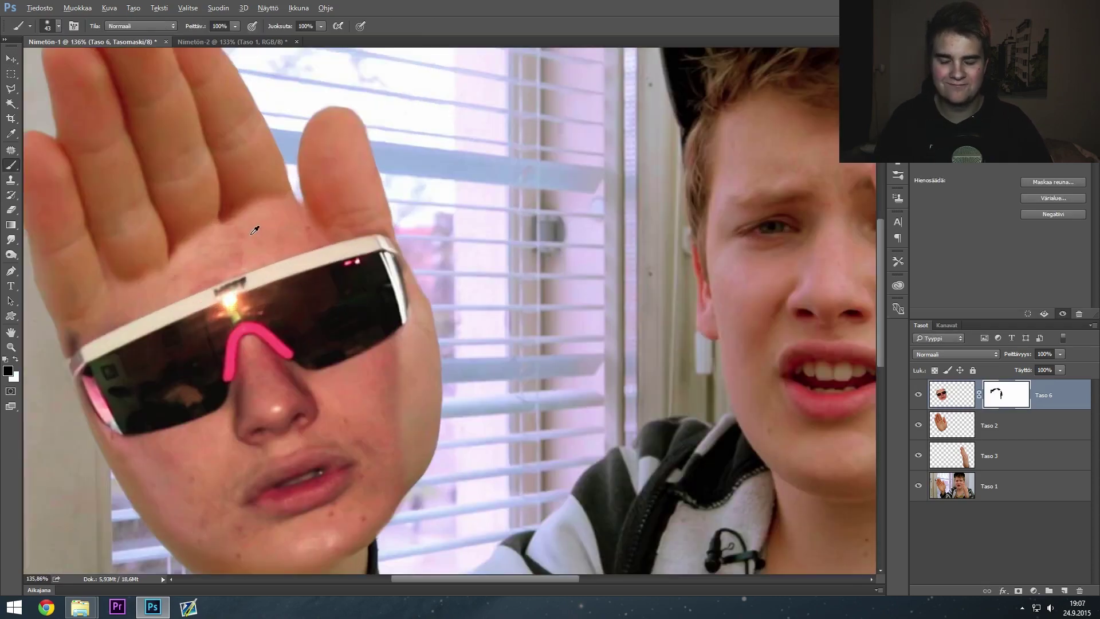
Step: Paste the smiling portrait with the black cap as a new layer in the hand composite
key("alt")
scroll(245, 230, "up", 2)
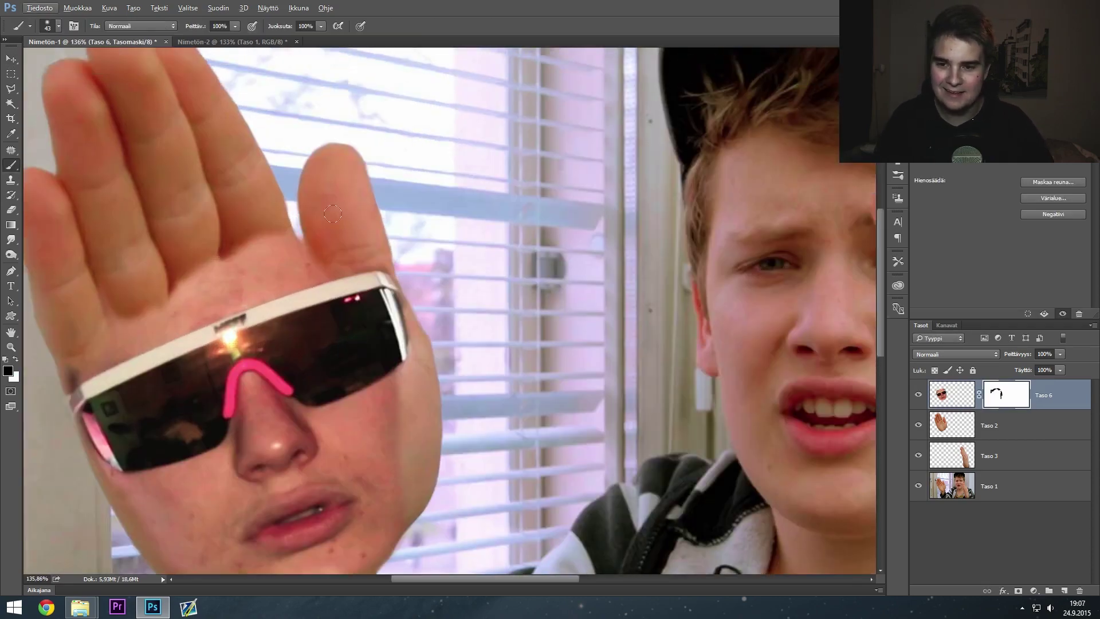
scroll(327, 257, "down", 5)
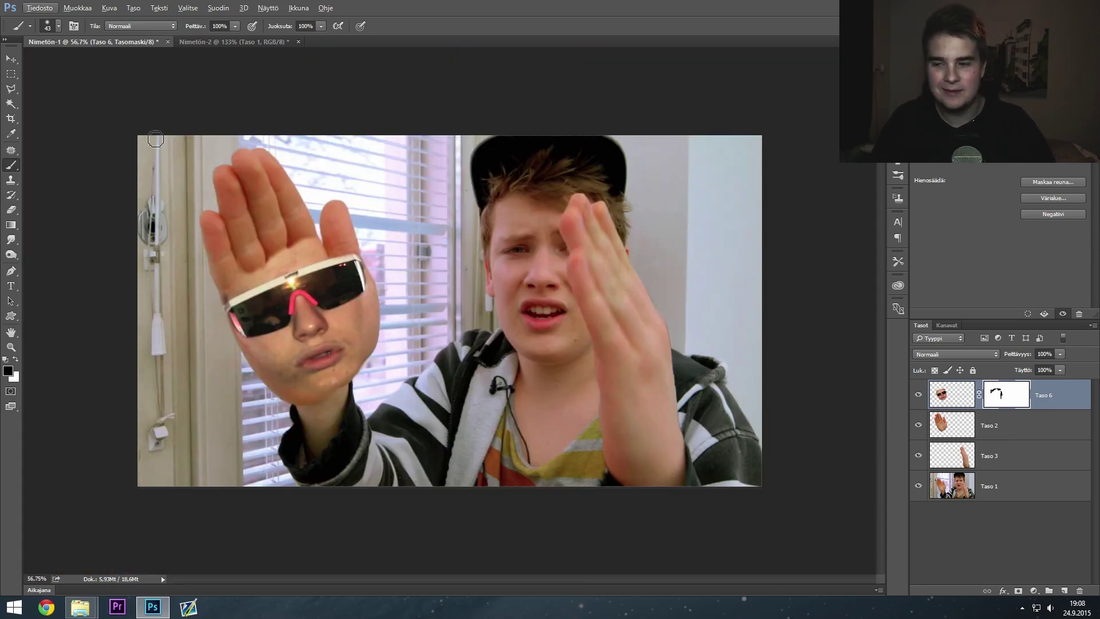
key("ctrl+v")
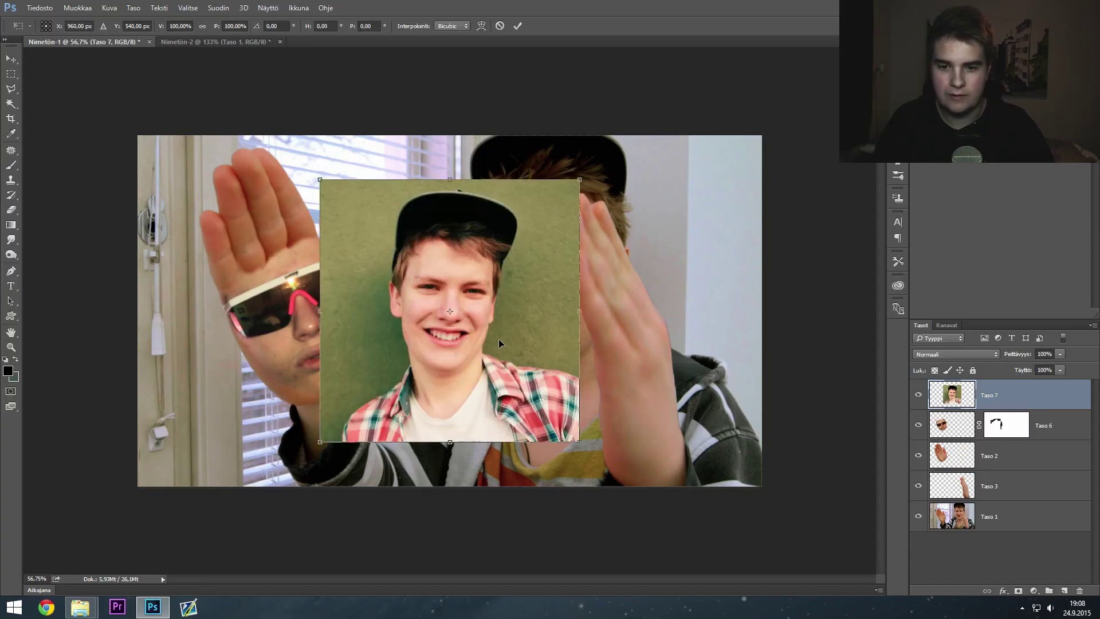
left_click(11, 74)
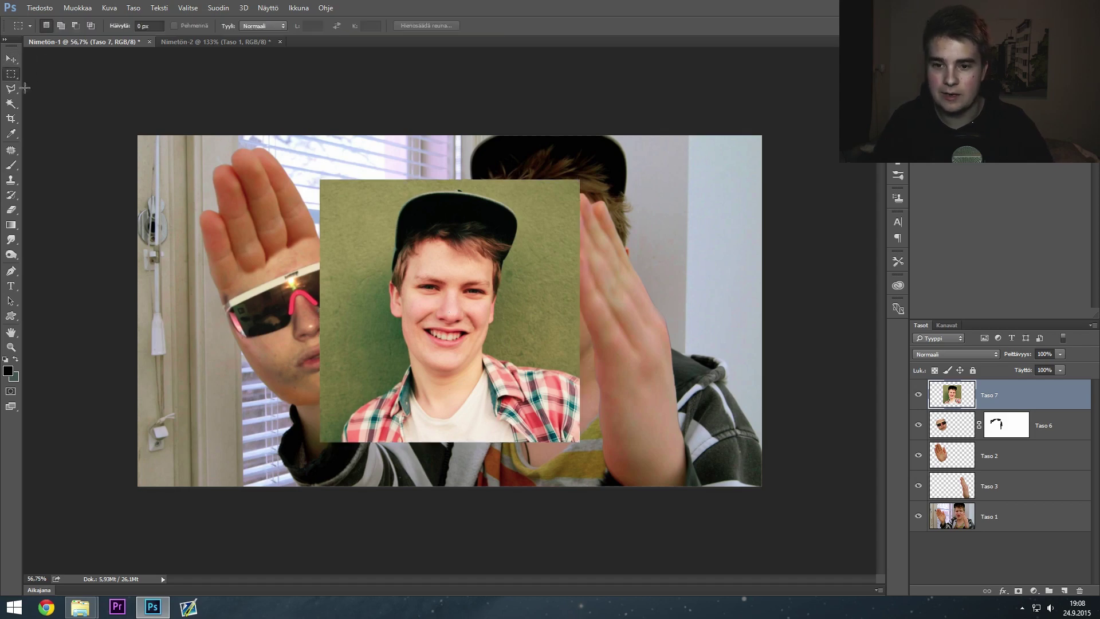
Step: Position the small capped head on the tip of the open hand's little finger
scroll(486, 390, "up", 4)
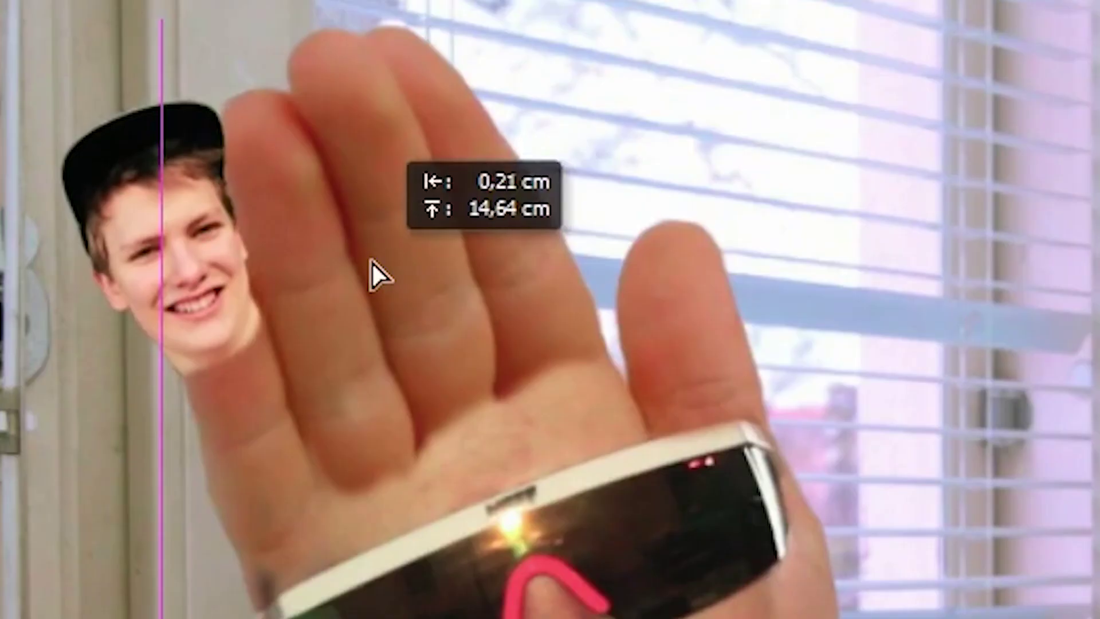
left_click_drag(368, 275, 393, 344)
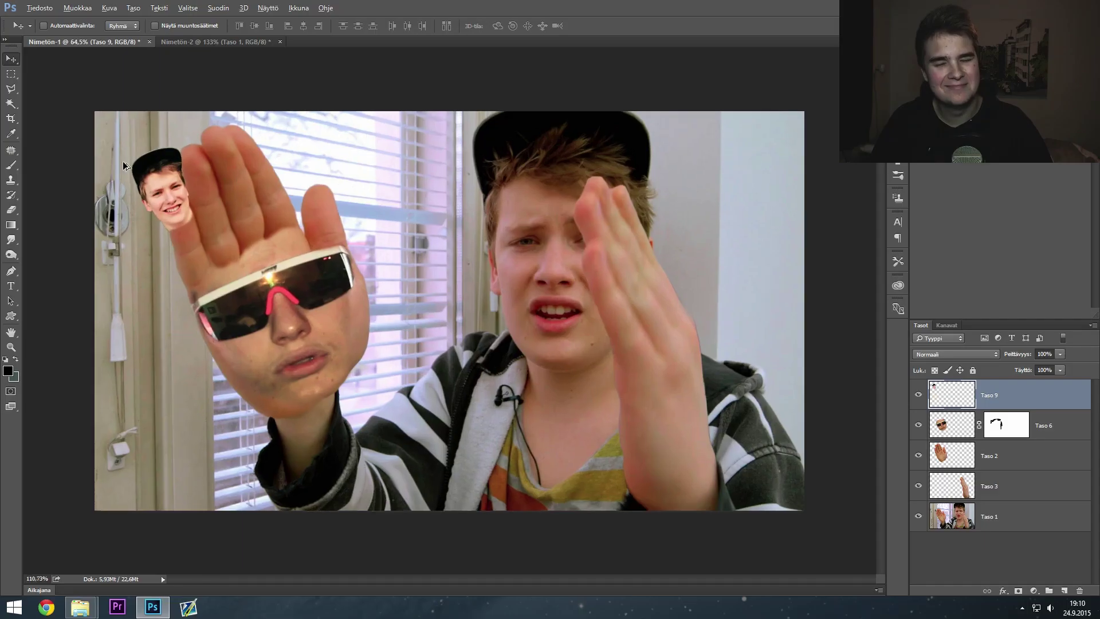
scroll(125, 167, "up", 5)
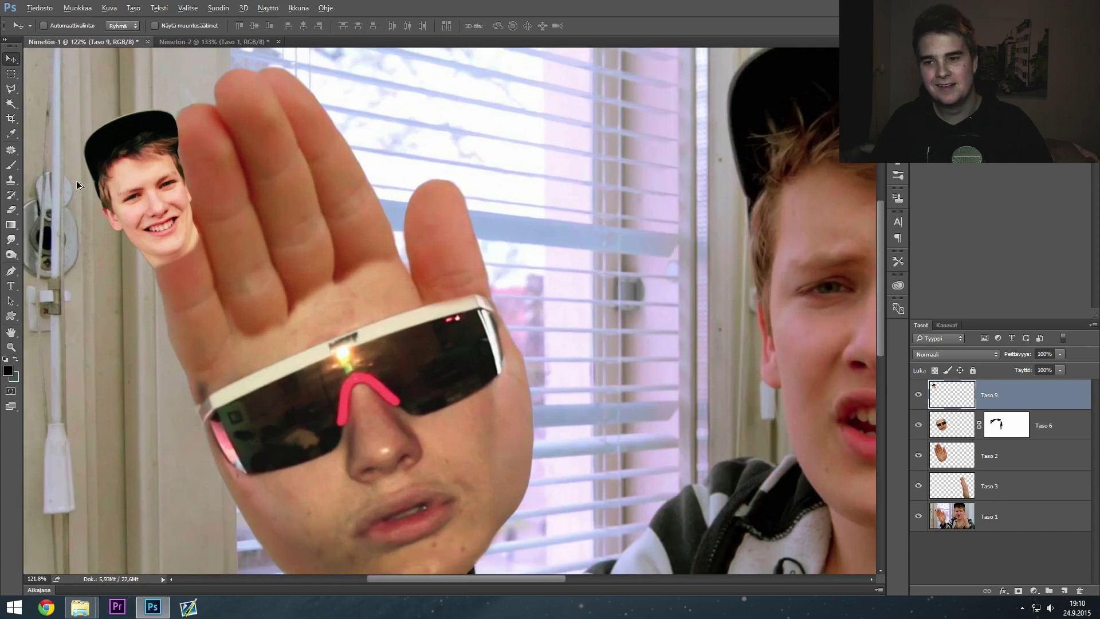
scroll(79, 185, "up", 1)
scroll(79, 185, "up", 3)
Step: Place copies of the capped head on the other fingertips and readjust the head on the little finger
left_click_drag(245, 238, 204, 215)
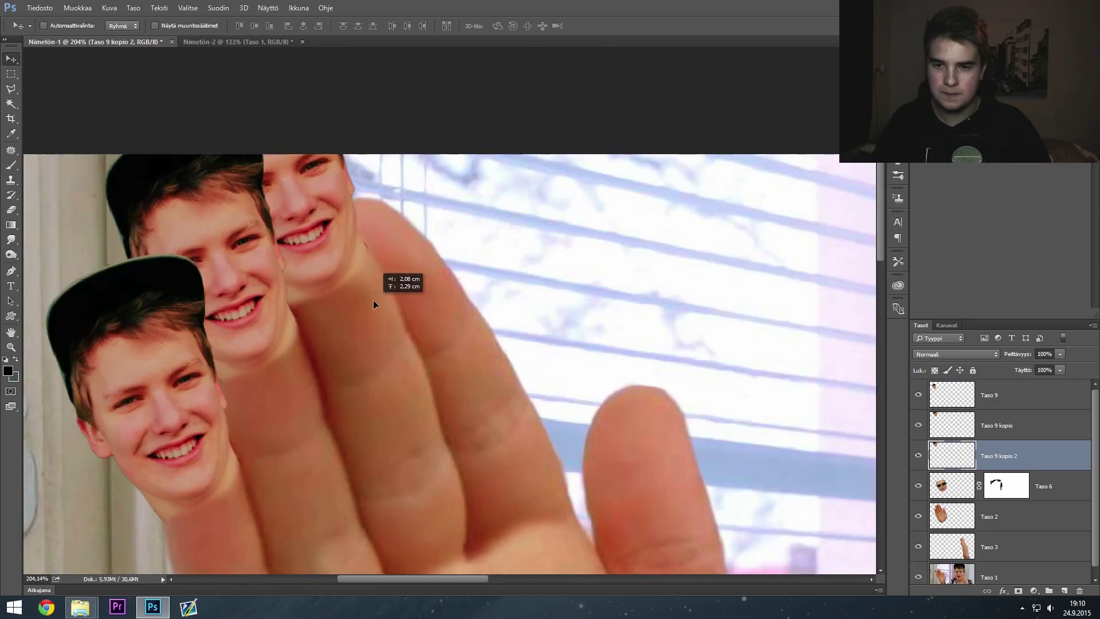
left_click_drag(375, 304, 374, 310)
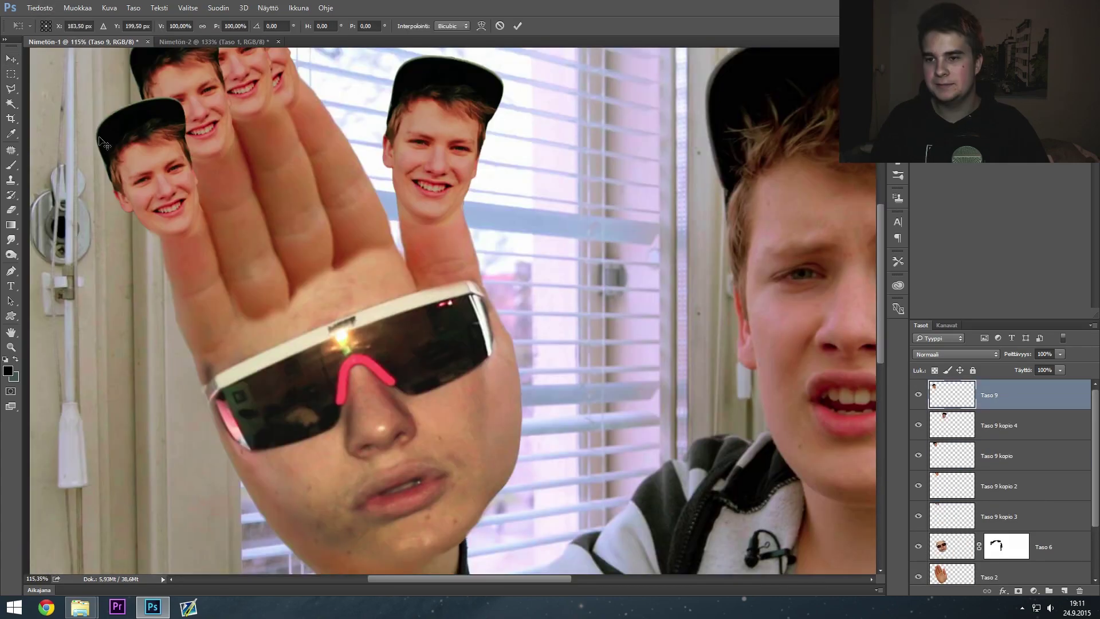
left_click_drag(229, 218, 228, 234)
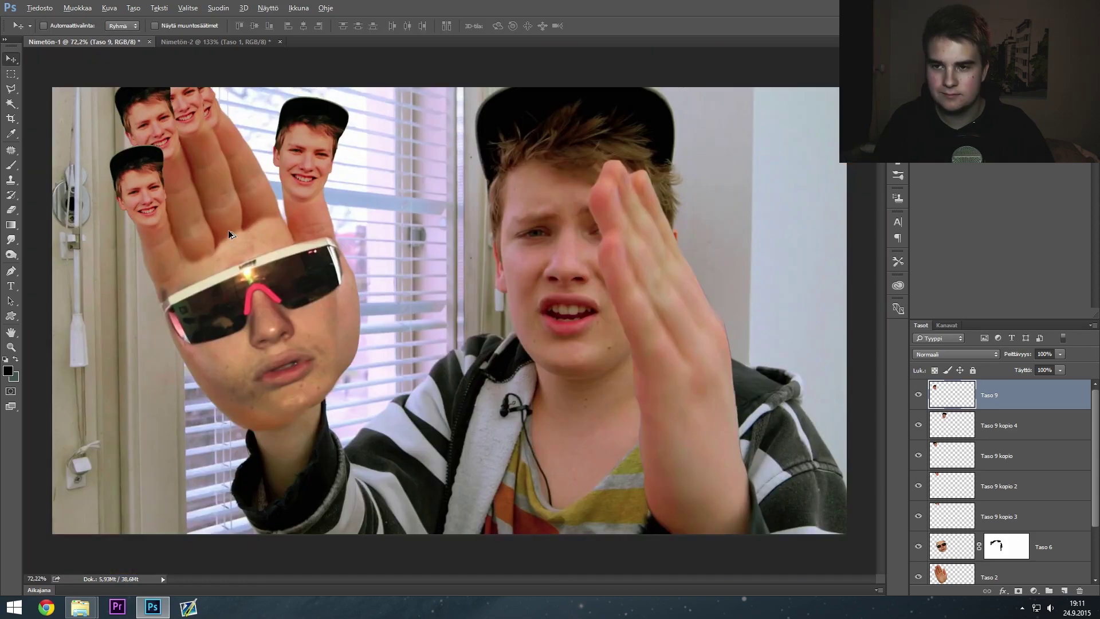
Step: Copy the selected beard area of the pasted portrait to its own layer and delete the full portrait layer
scroll(656, 273, "down", 2)
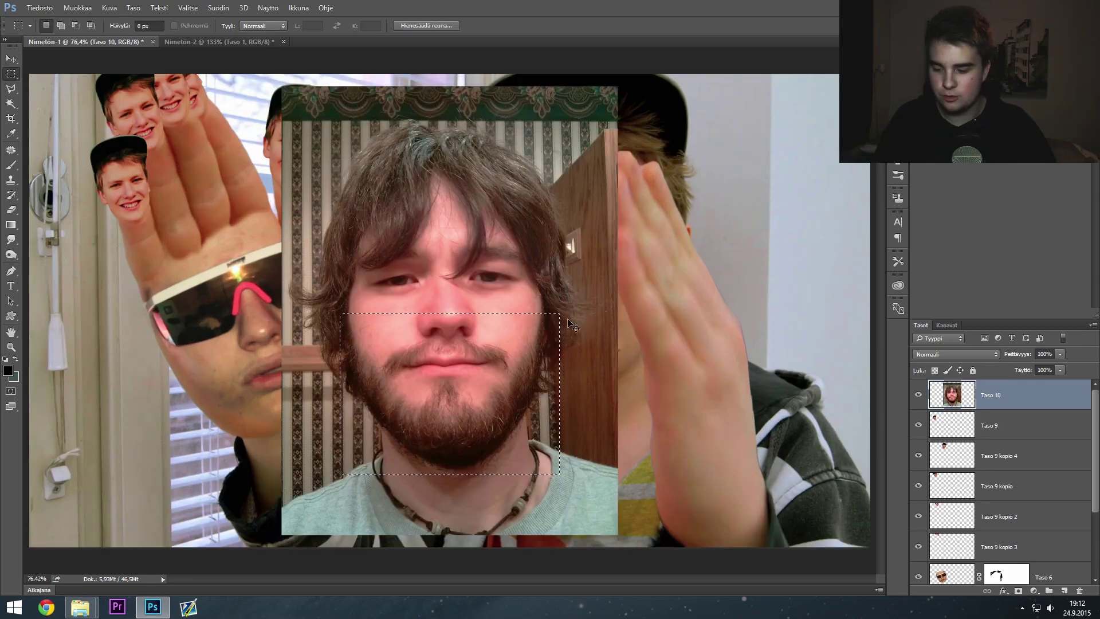
key("ctrl+j")
left_click(1032, 421)
key("Delete")
Step: Select the beard layer and open the Eraser's brush settings for it
left_click(1032, 398)
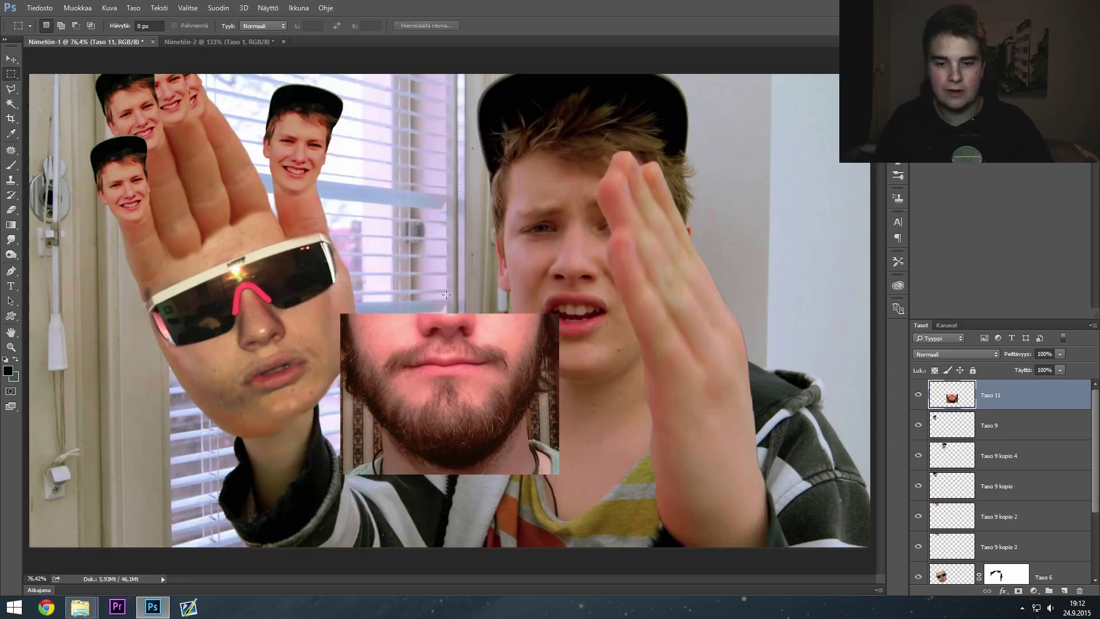
left_click(11, 210)
right_click(540, 460)
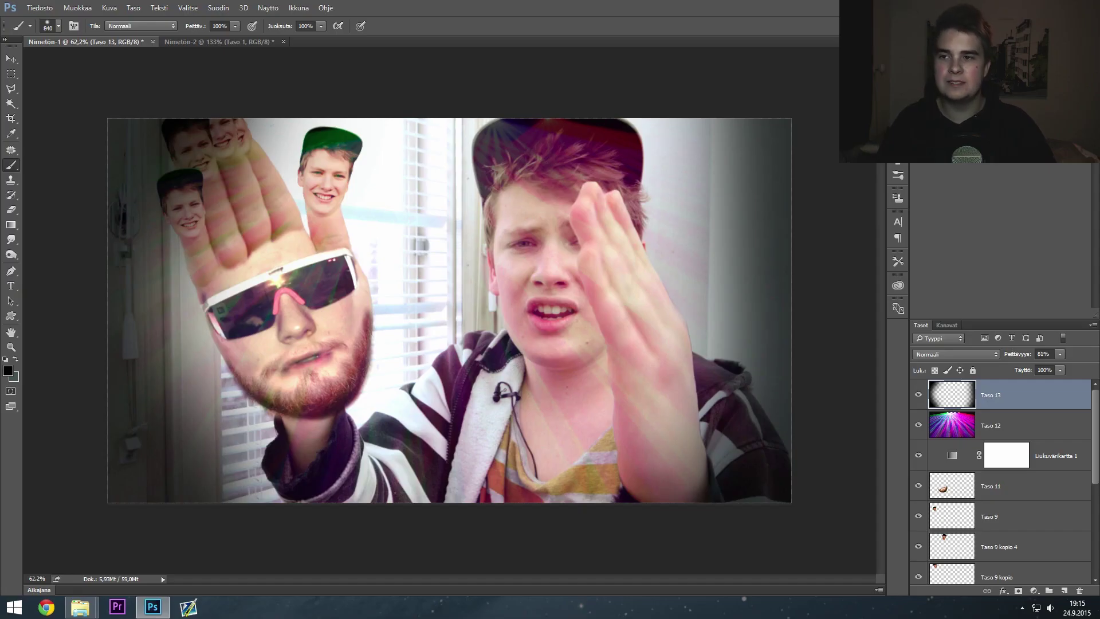
Step: Examine the colour-graded composite as a whole and the hand's face, beard and fingertip heads up close
left_click(11, 58)
scroll(533, 150, "down", 1)
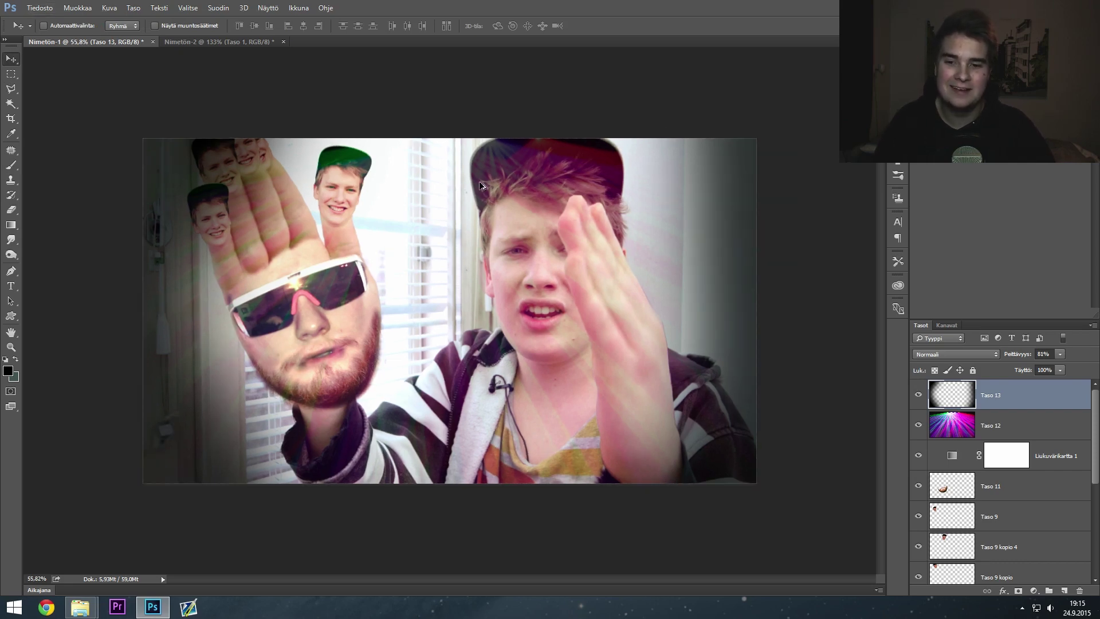
scroll(175, 293, "up", 5)
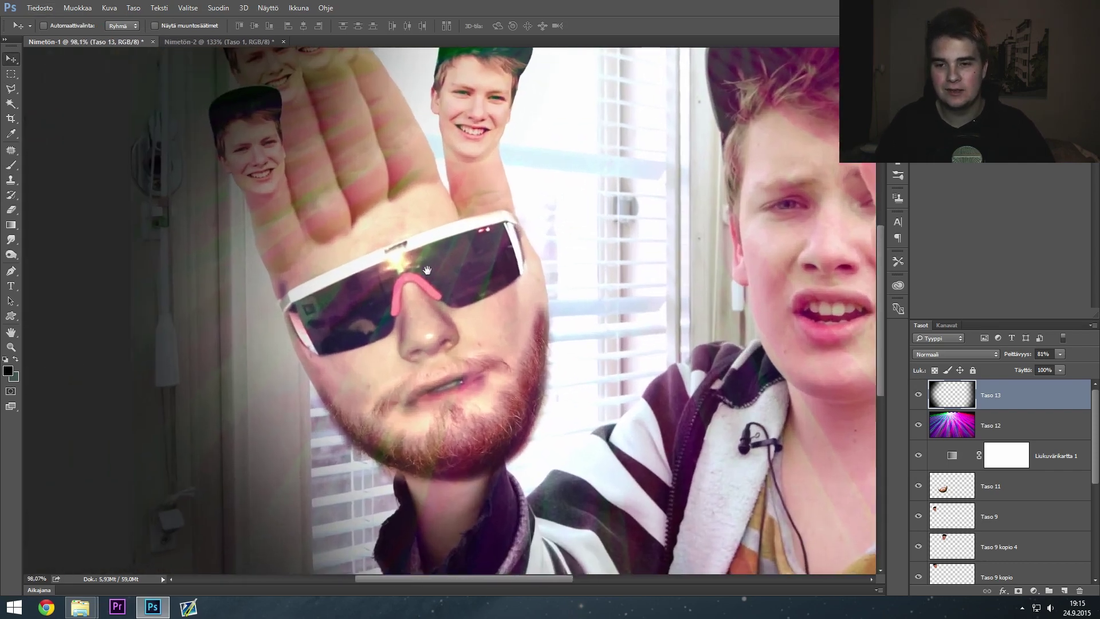
left_click_drag(427, 269, 502, 327)
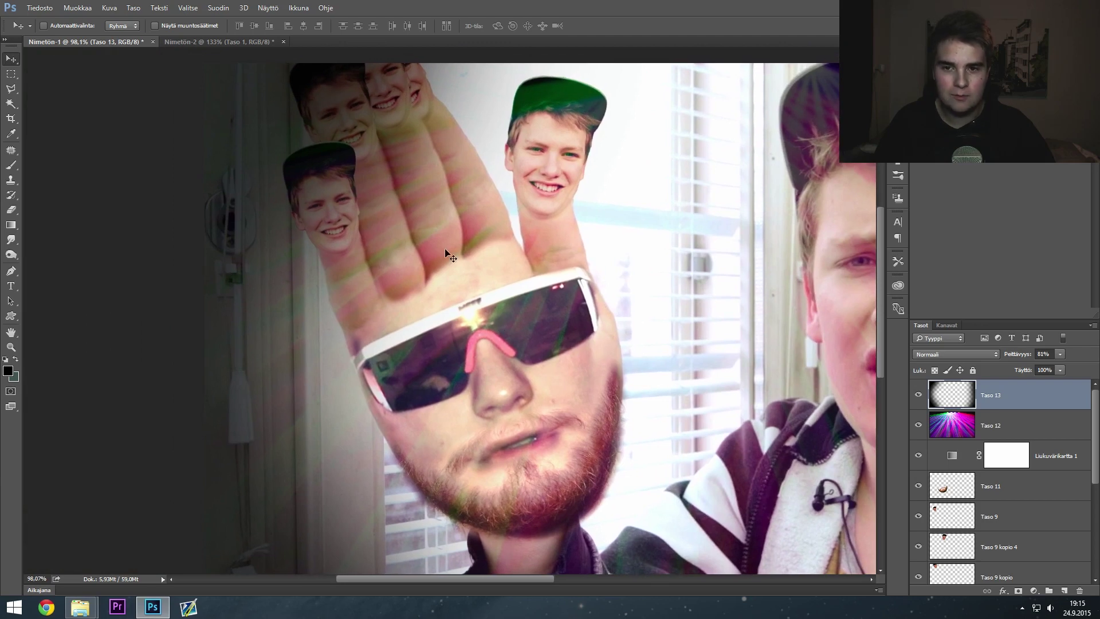
scroll(450, 257, "down", 3)
key("alt")
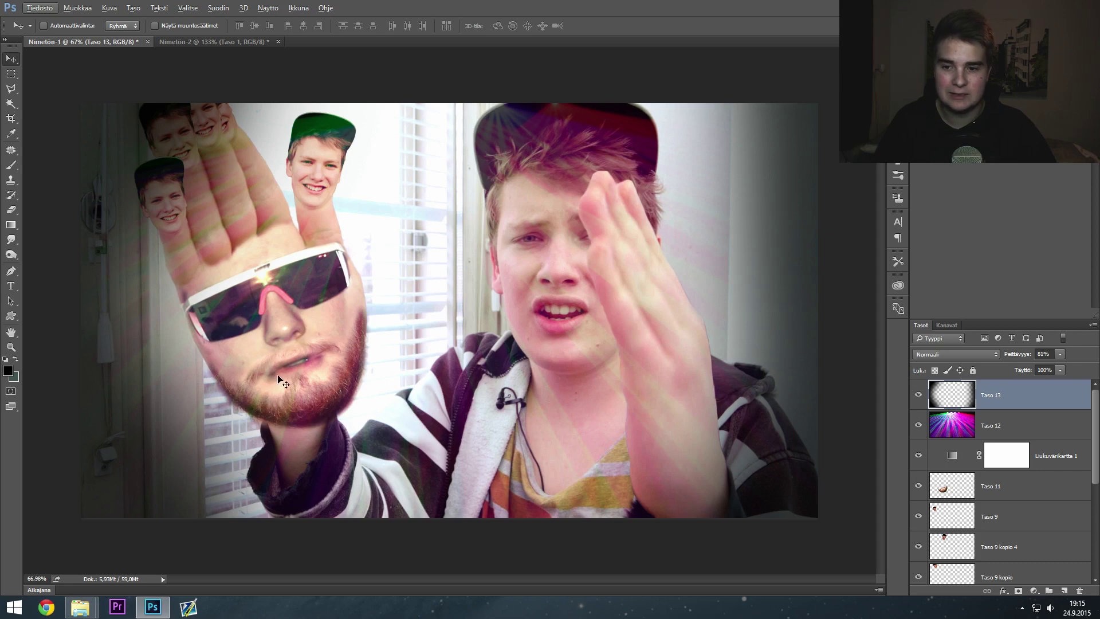
scroll(284, 382, "down", 1)
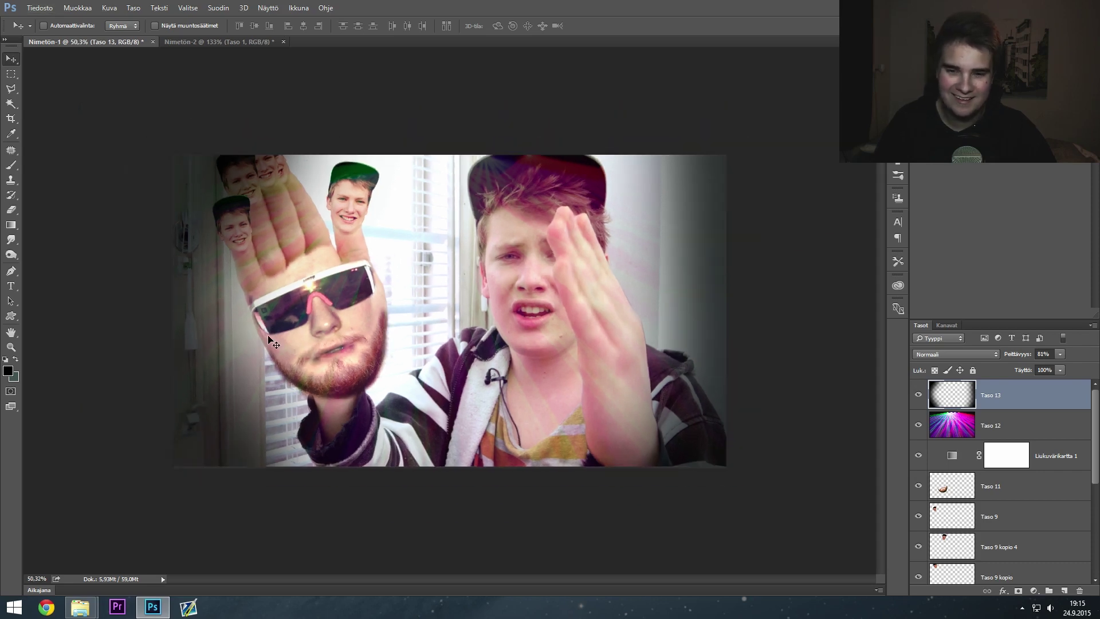
Step: Switch to the Nimetön-2 document and copy one round eye of the plush toy to its own layer with the Elliptical Marquee
left_click(182, 39)
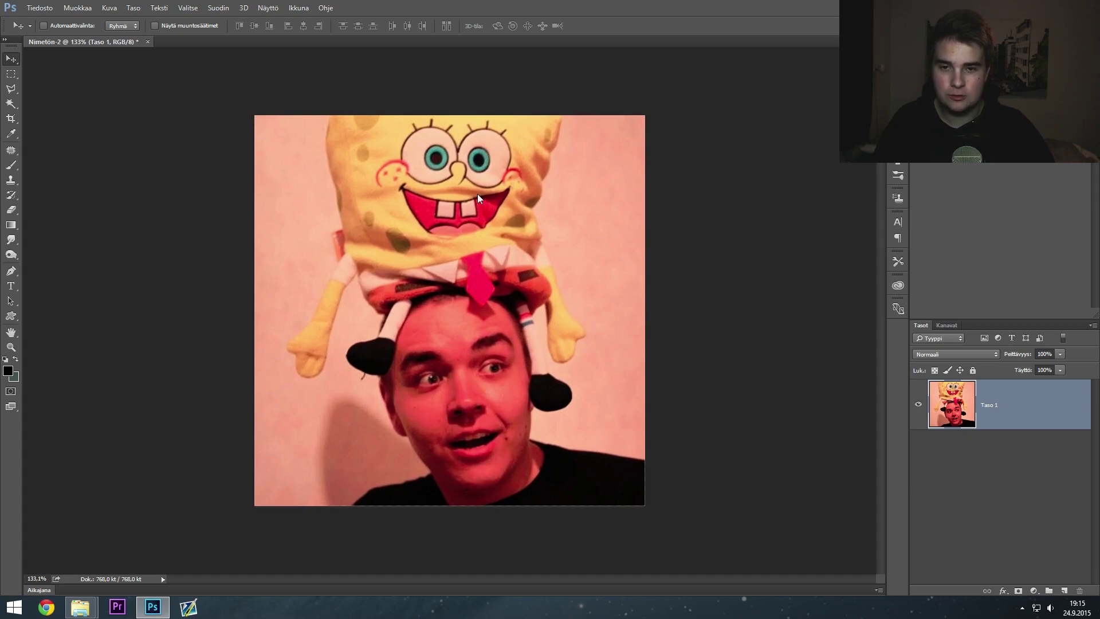
left_click(11, 74)
left_click(38, 81)
scroll(319, 117, "up", 4)
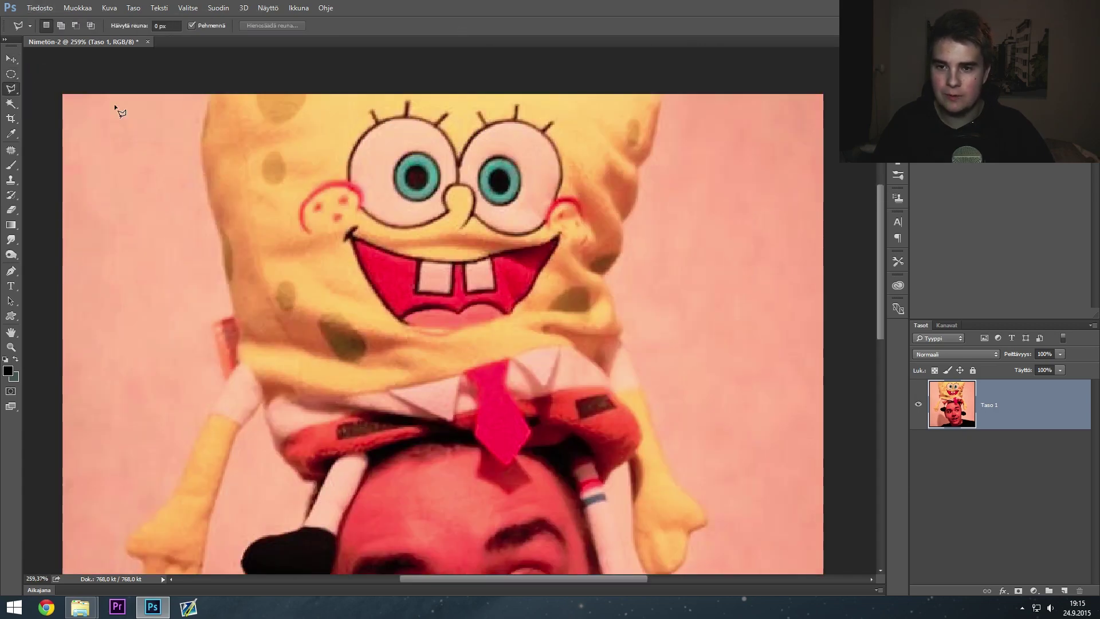
left_click_drag(402, 170, 440, 456)
key("ctrl+j")
Step: Mirror the duplicated plush eye horizontally with Free Transform
left_click(11, 59)
scroll(423, 201, "down", 2)
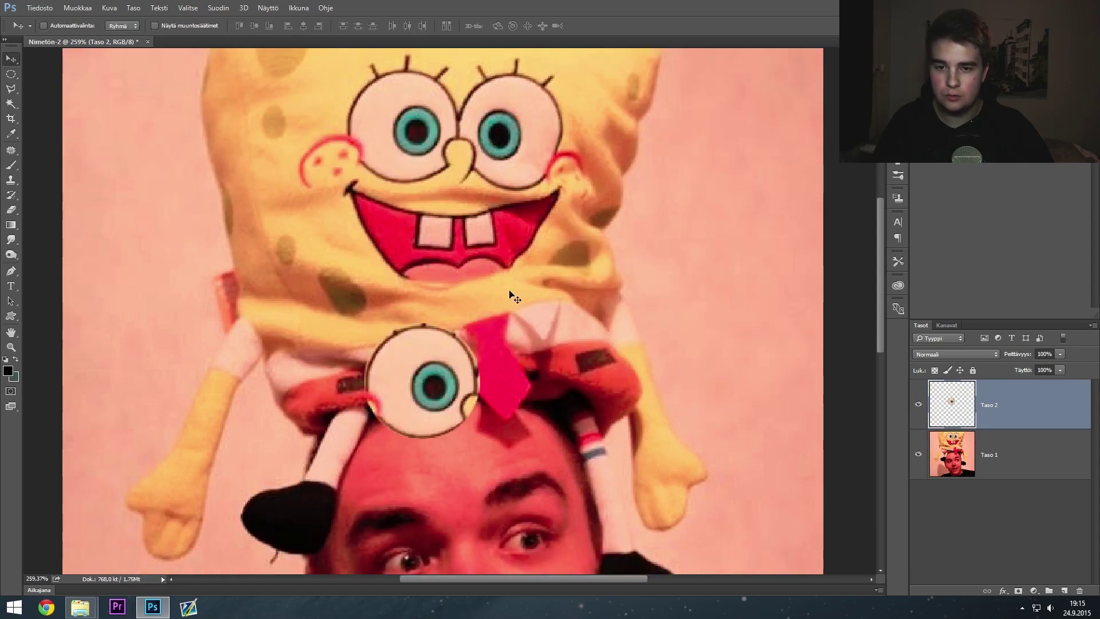
scroll(512, 295, "down", 2)
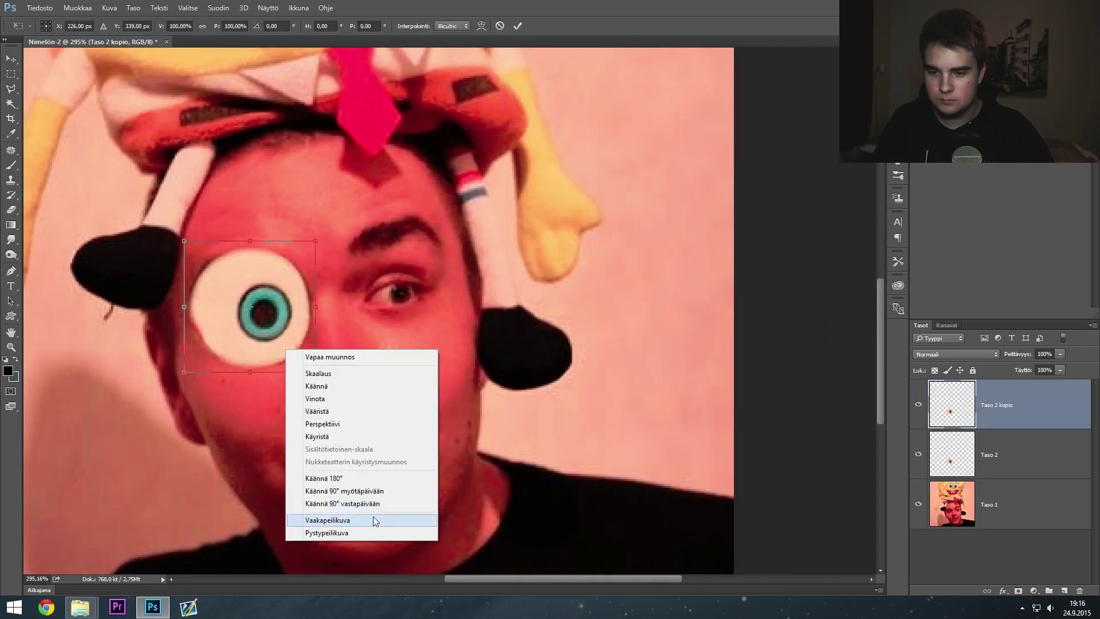
left_click(373, 518)
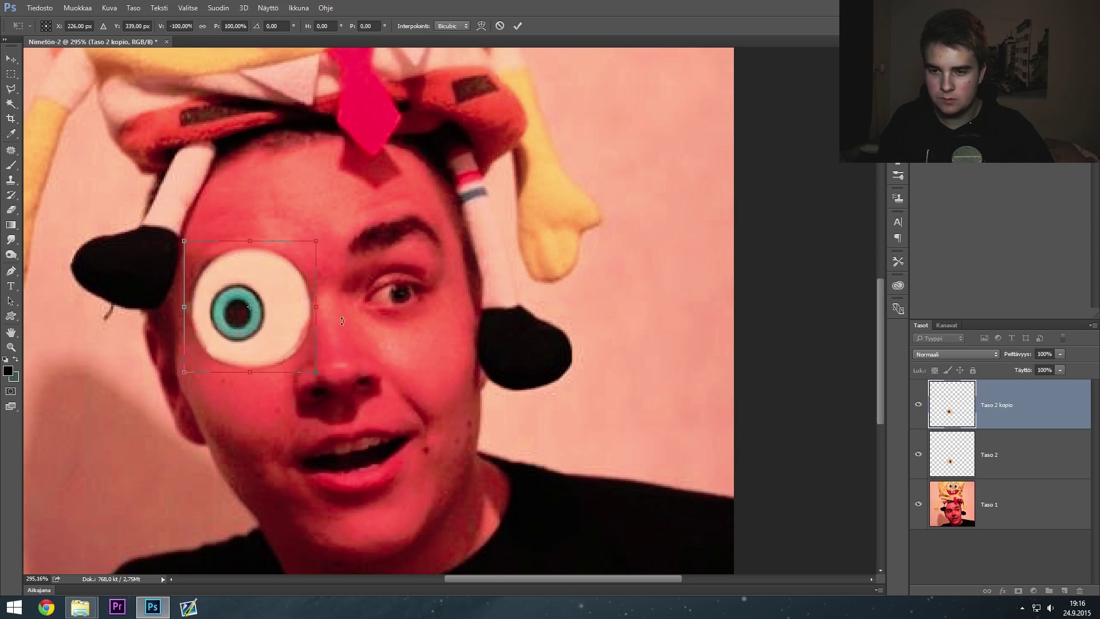
key("Return")
Step: Move the mirrored eye over the man's uncovered eye and readjust the position of the first plush eye
left_click_drag(312, 312, 453, 297)
left_click(1024, 445)
mouse_move(386, 408)
left_mouse_down()
mouse_move(384, 458)
mouse_move(408, 408)
left_mouse_up()
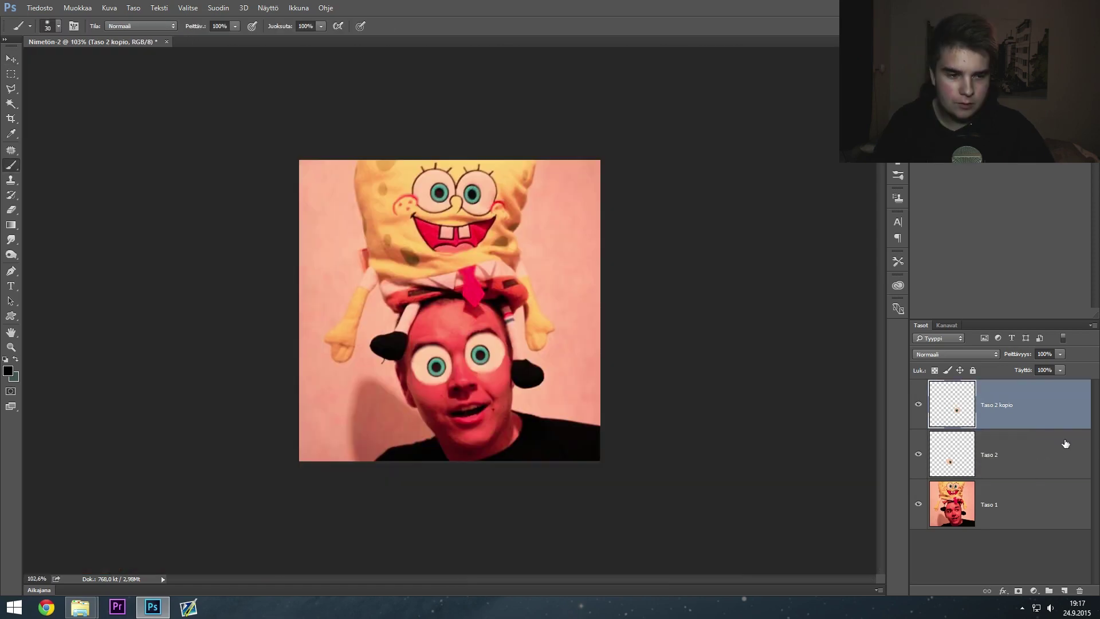
Step: Select both plush eye layers and move them together slightly down the man's face
left_click(1065, 444)
left_click(1056, 415, "shift")
left_click(10, 59)
scroll(456, 331, "up", 5)
left_click_drag(530, 435, 539, 457)
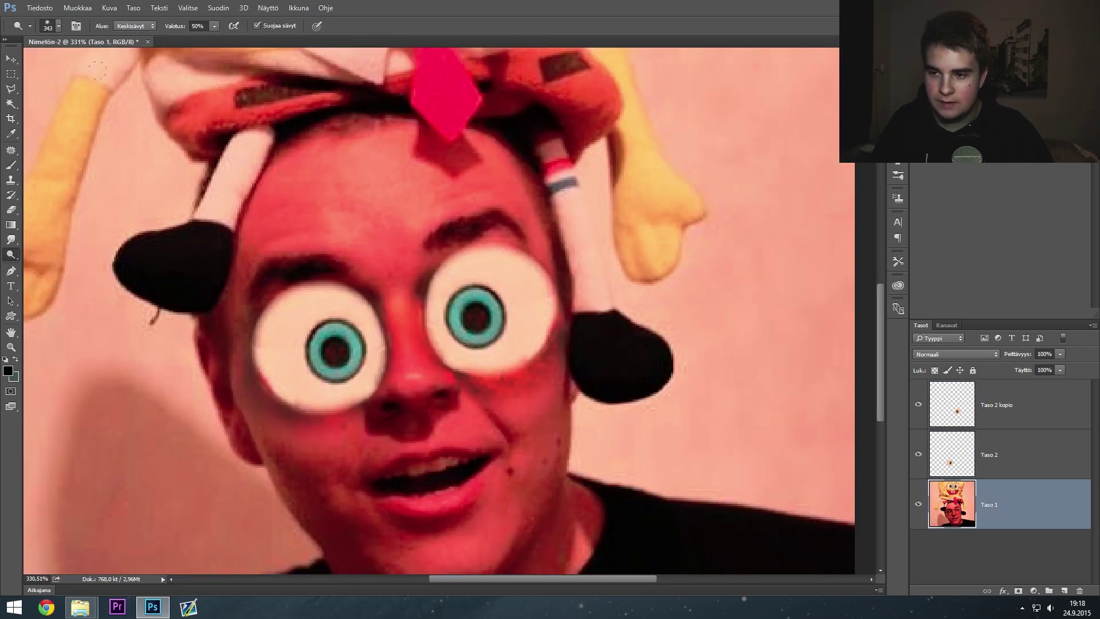
Step: Set the Dodge tool's brush size to 41 and its exposure to 100%
right_click(324, 306)
mouse_move(387, 234)
left_mouse_down()
mouse_move(263, 319)
mouse_move(189, 339)
left_mouse_up()
left_click_drag(482, 301, 311, 369)
key("0")
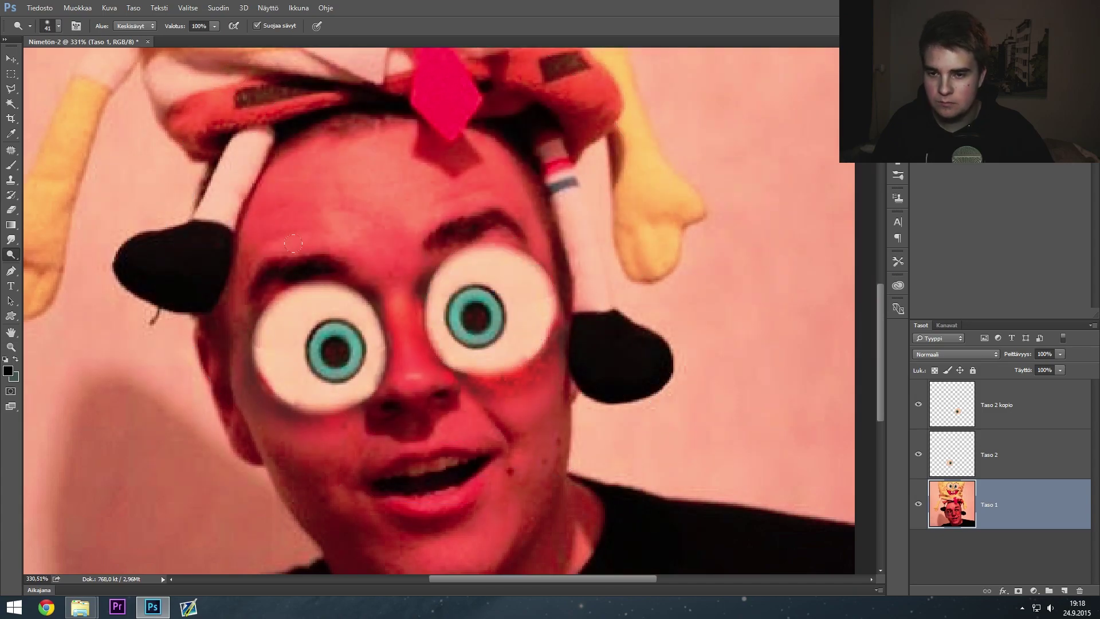
Step: Lighten the eyebrow and the forehead skin above the mirrored plush eye with the Dodge tool on layer Taso 1
left_click_drag(434, 251, 465, 209)
scroll(405, 289, "up", 3)
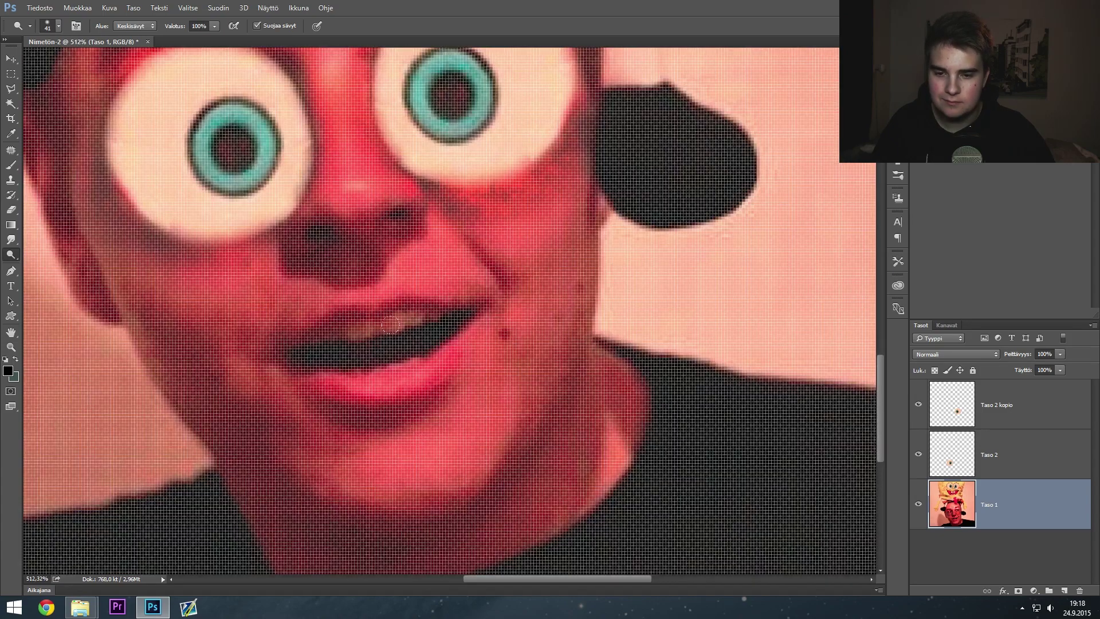
scroll(399, 307, "down", 2)
Step: Outline one upper front tooth with the Polygonal Lasso and copy it to a new layer
left_click(8, 88)
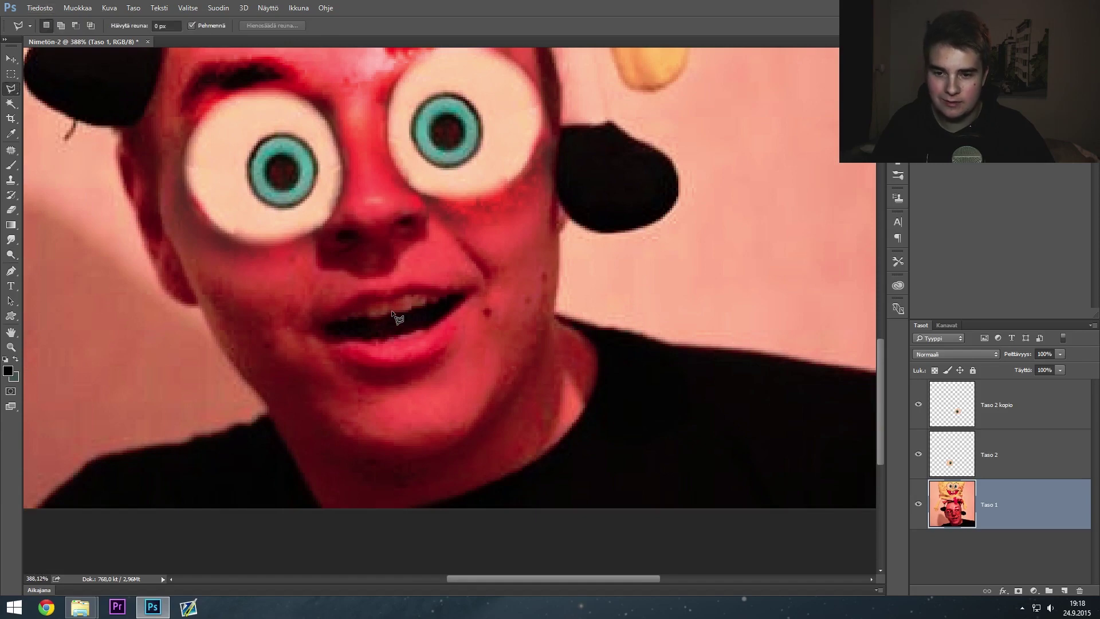
left_click(392, 312)
left_click(390, 304)
left_click(394, 297)
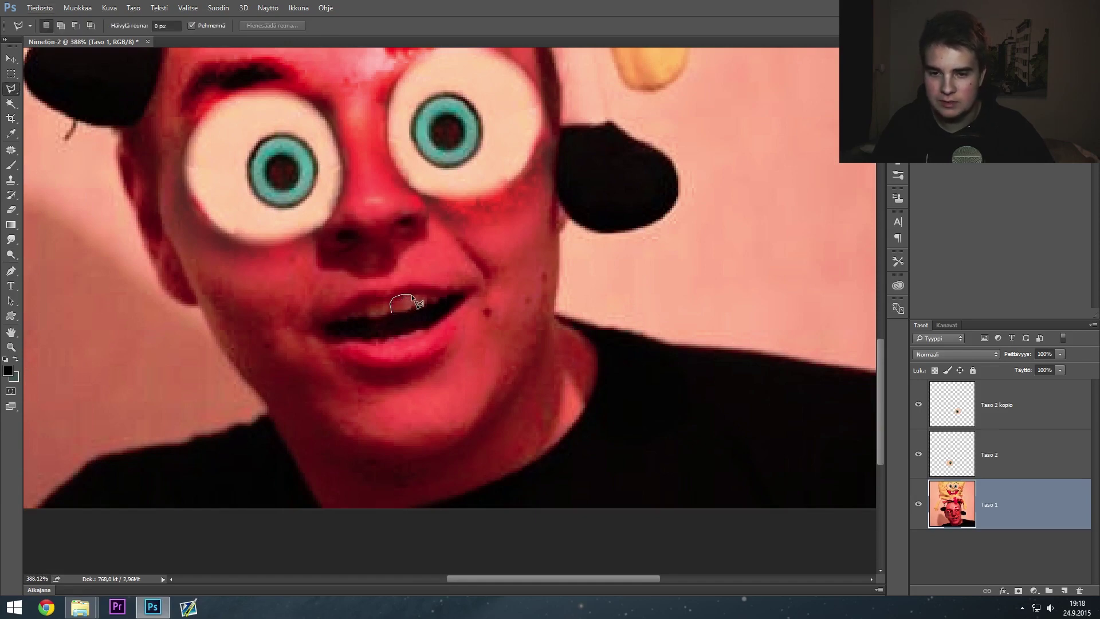
double_click(412, 300)
key("ctrl+j")
key("v")
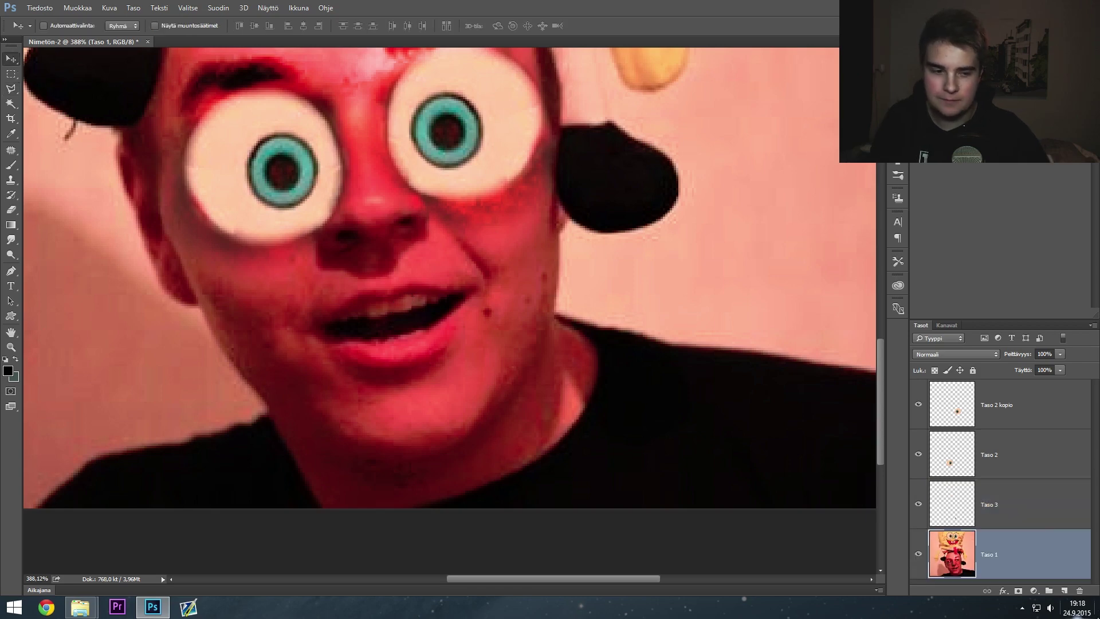
Step: Outline the man's lips and open mouth with the Polygonal Lasso, copy them to a new layer and enlarge it to about 140%
left_click(13, 90)
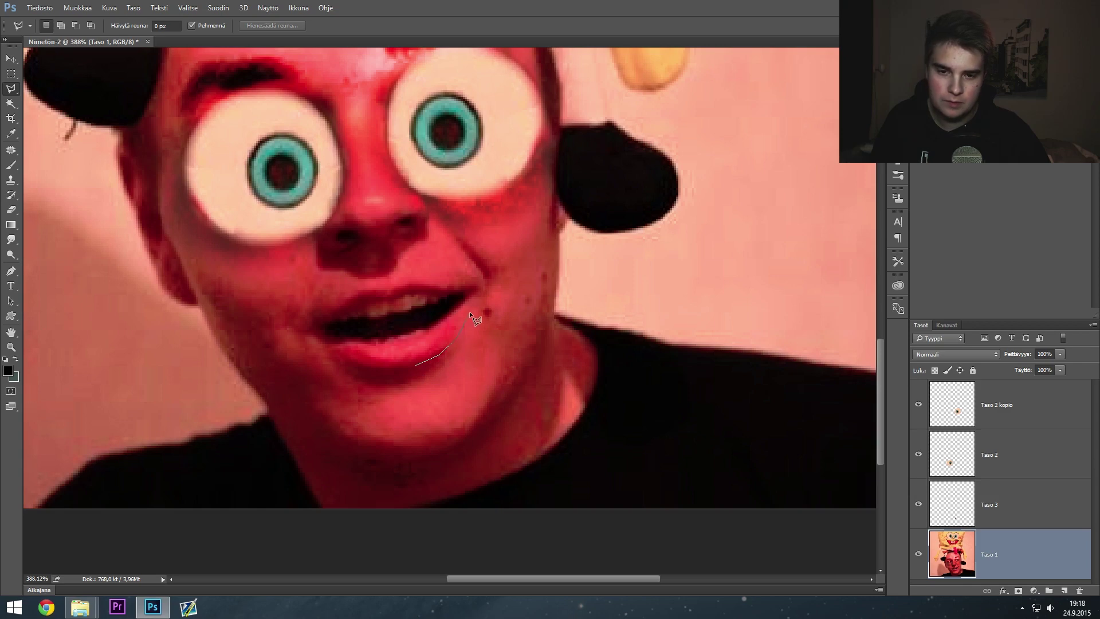
left_click_drag(465, 282, 453, 288)
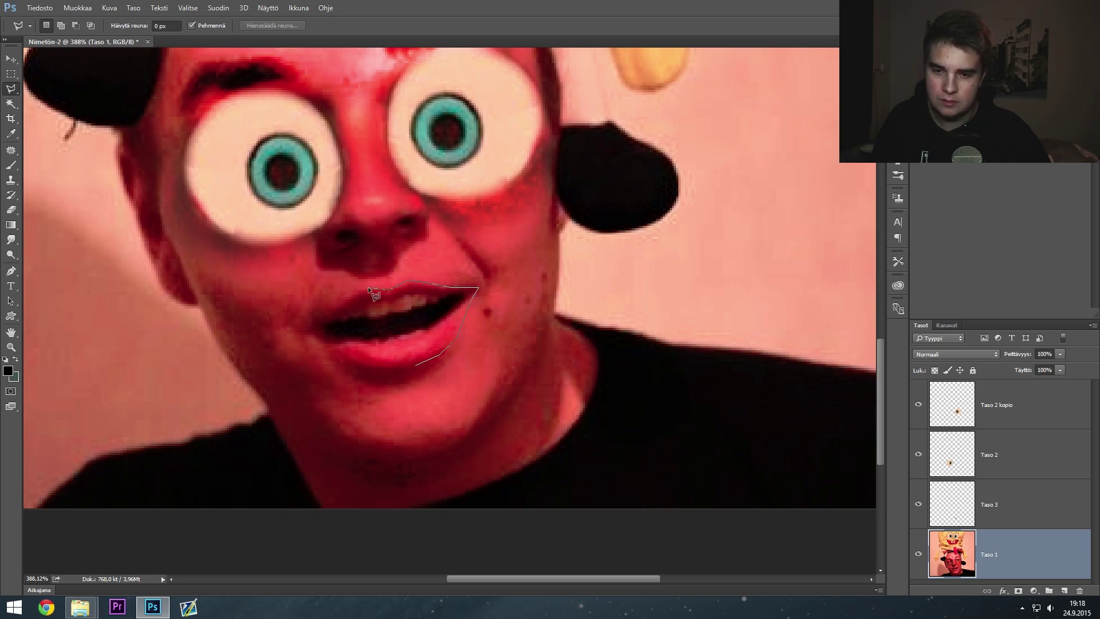
left_click_drag(352, 289, 309, 323)
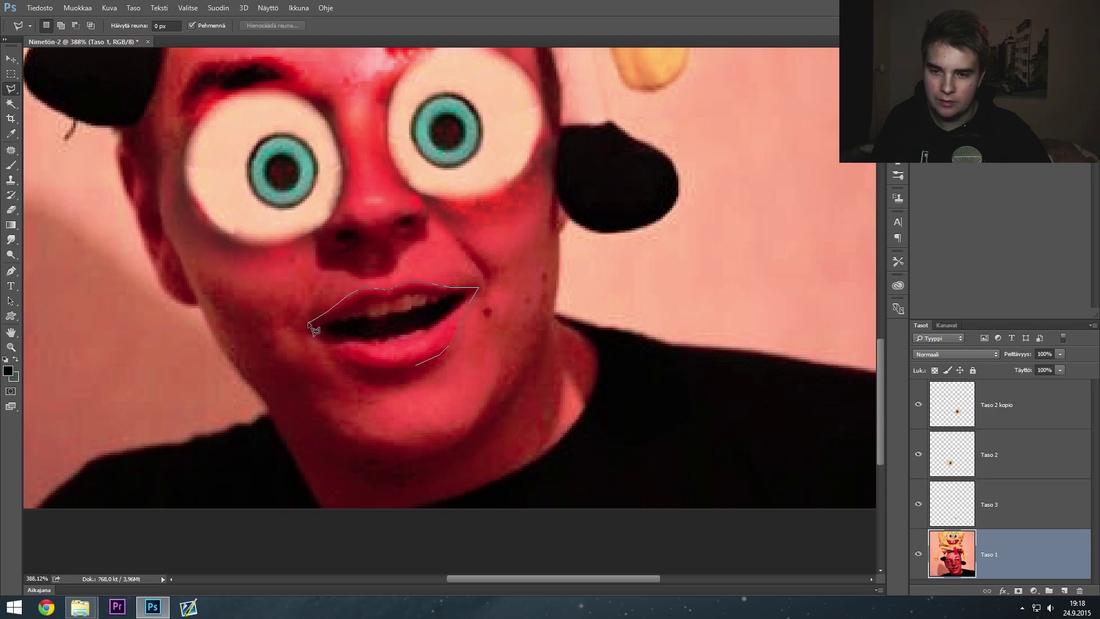
left_click_drag(368, 367, 395, 369)
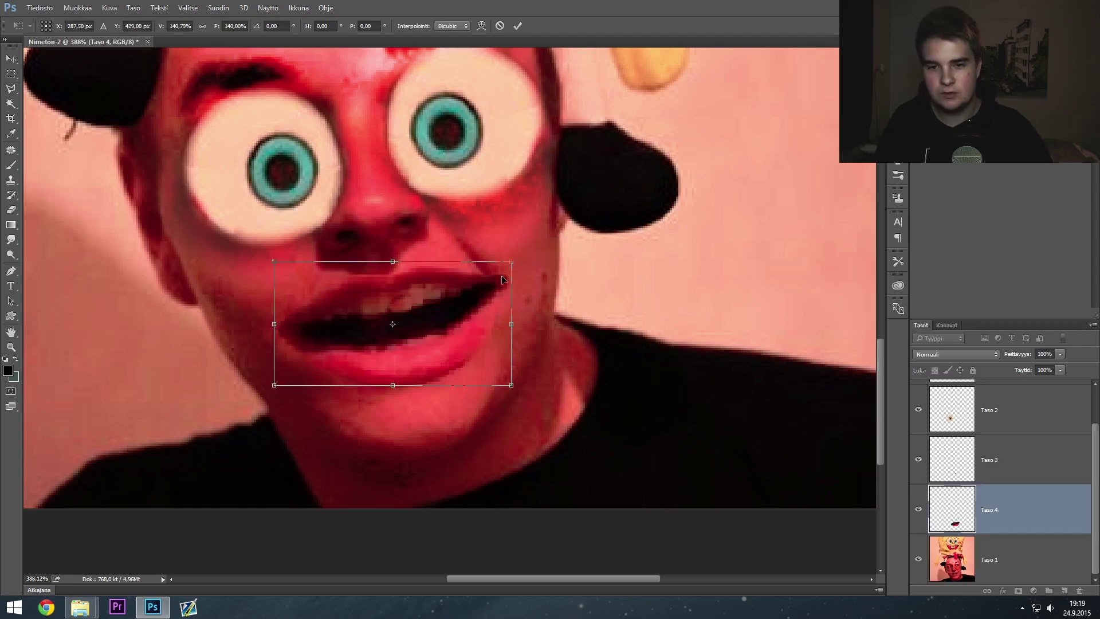
Step: Warp the enlarged mouth into a wide grin with its corners pulled upward
right_click(500, 281)
left_click(552, 373)
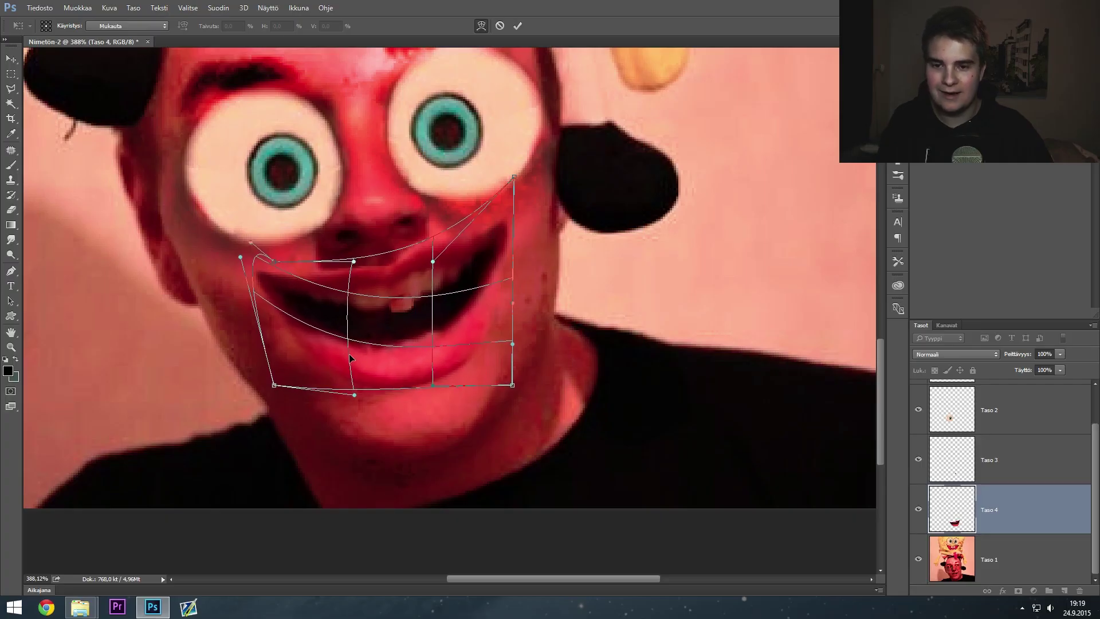
key("Return")
key("ctrl+0")
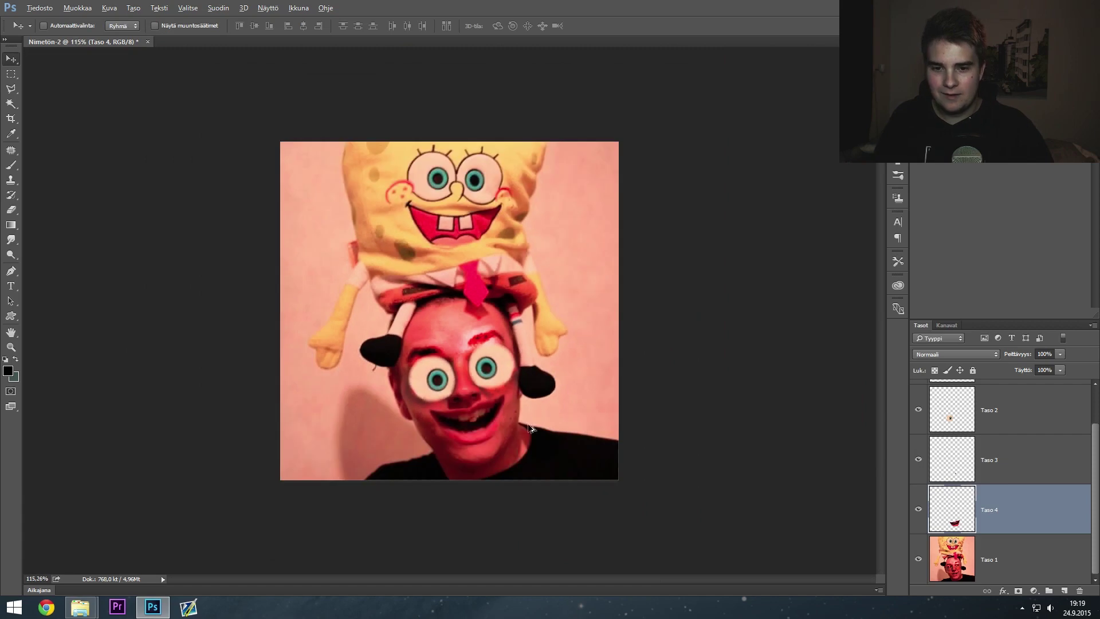
Step: Delete the small tooth layer Taso 3
scroll(496, 520, "up", 5, "alt")
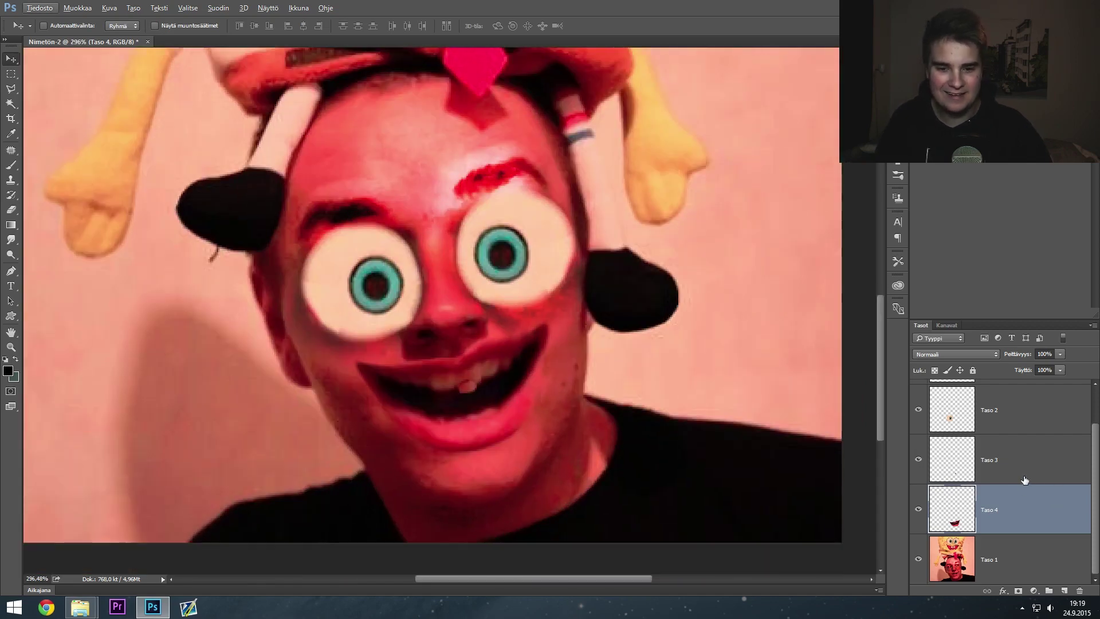
left_click(1005, 455)
key("Delete")
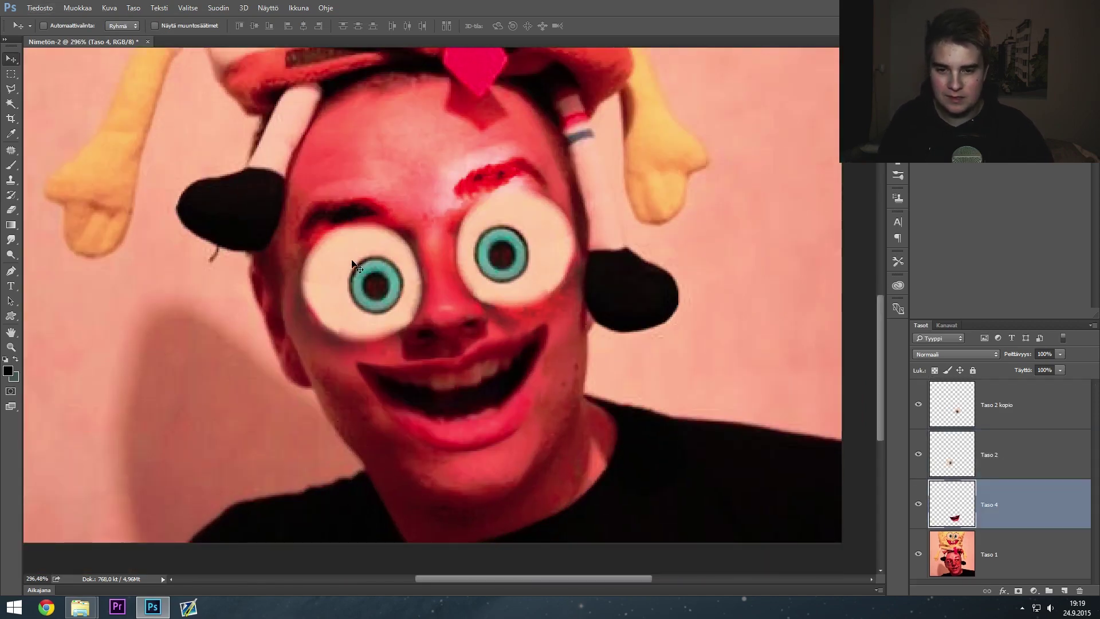
Step: Outline a front tooth in the enlarged mouth, copy it to its own layer, and make mouth layer Taso 4 active
left_click(11, 89)
scroll(481, 414, "up", 2)
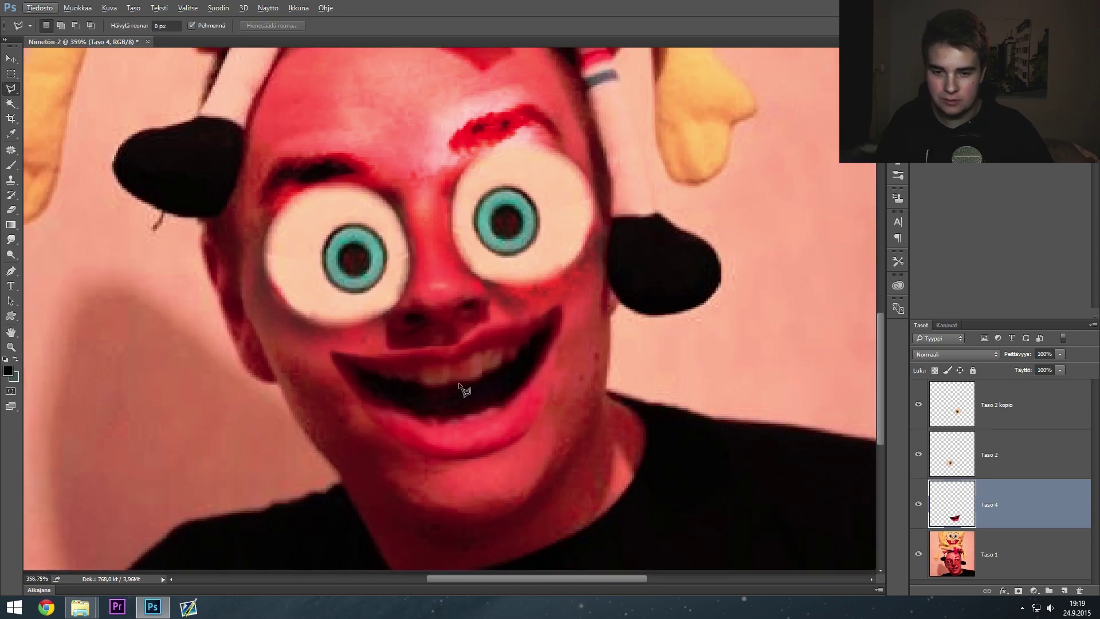
key("alt")
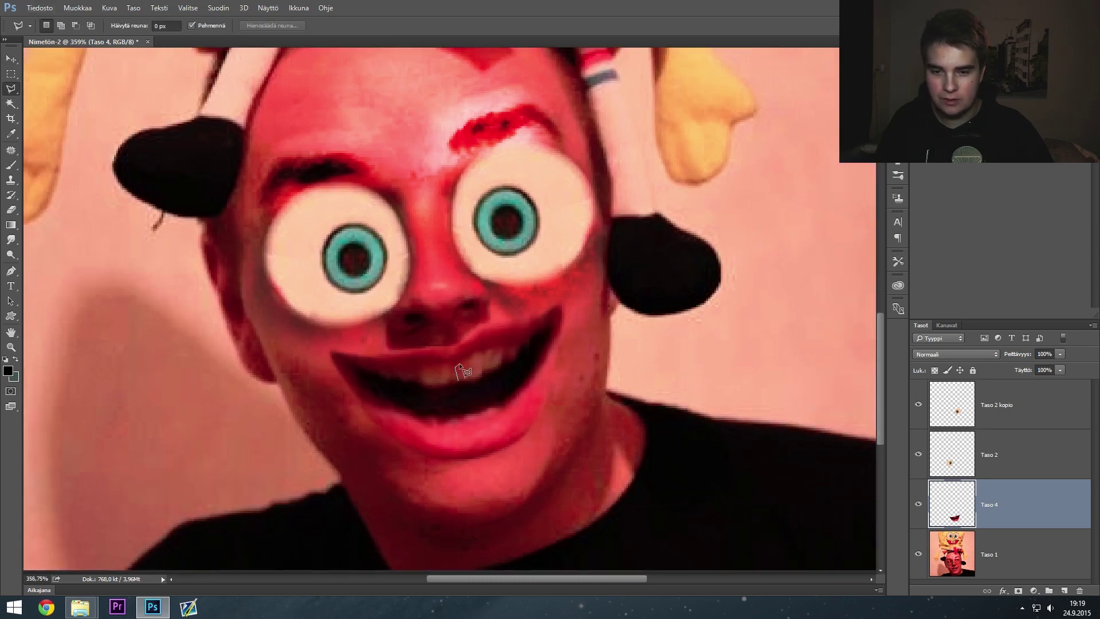
left_click(998, 507)
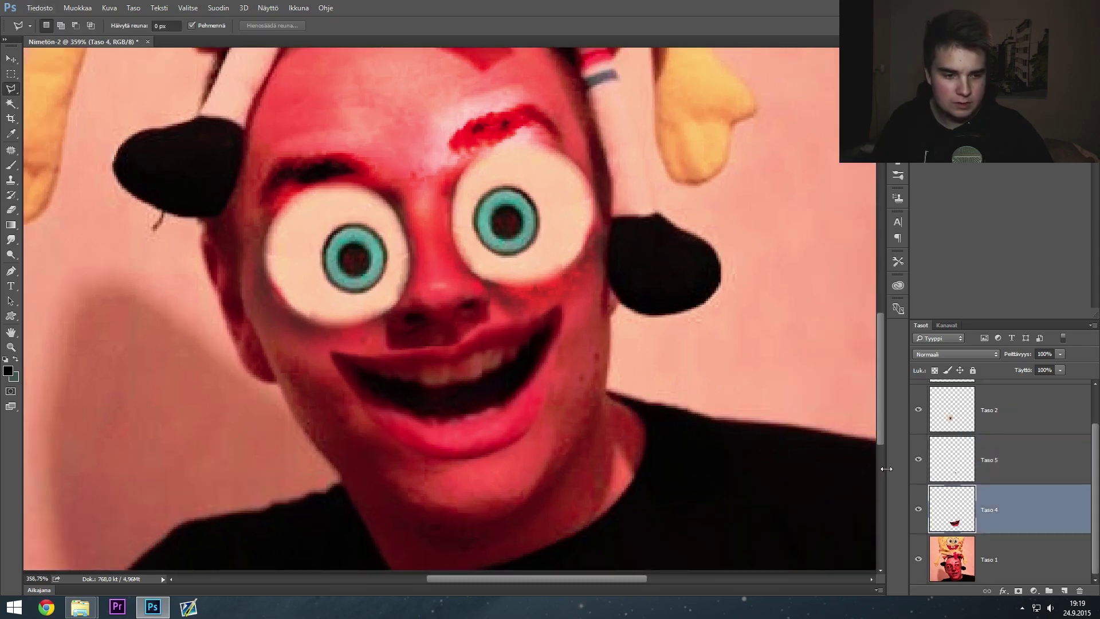
Step: Outline the upper row of teeth with the Polygonal Lasso and try to patch it with the dark mouth interior
scroll(465, 442, "up", 1)
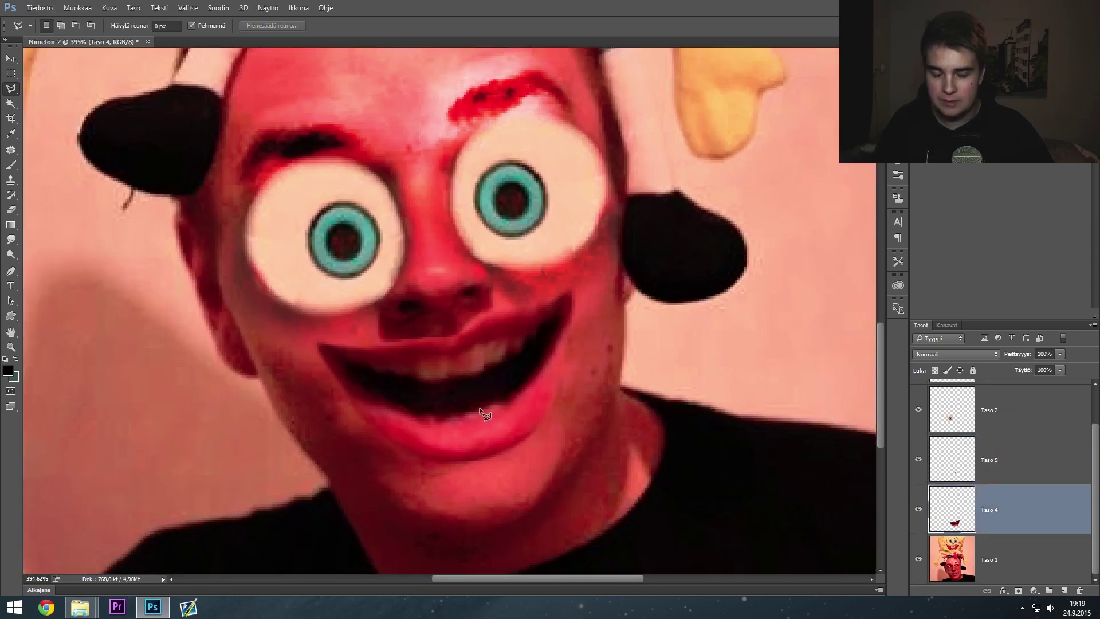
scroll(467, 401, "up", 4)
scroll(471, 393, "down", 5)
left_click(421, 381)
left_click(420, 370)
left_click(424, 365)
left_click(457, 359)
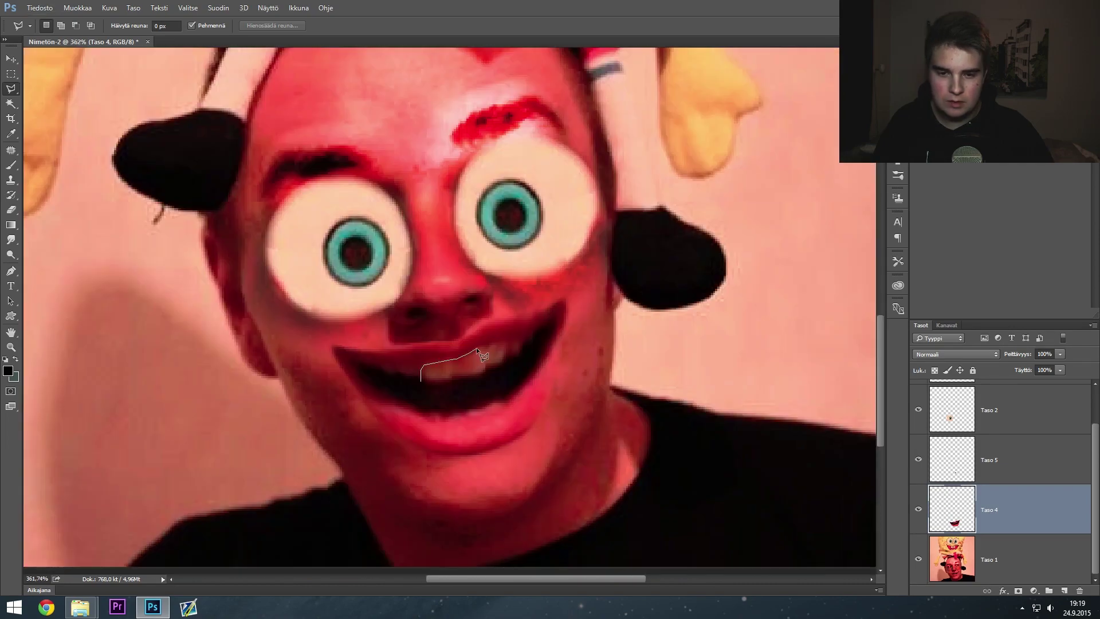
left_click(497, 340)
left_click(508, 349)
left_click(507, 361)
left_click(487, 372)
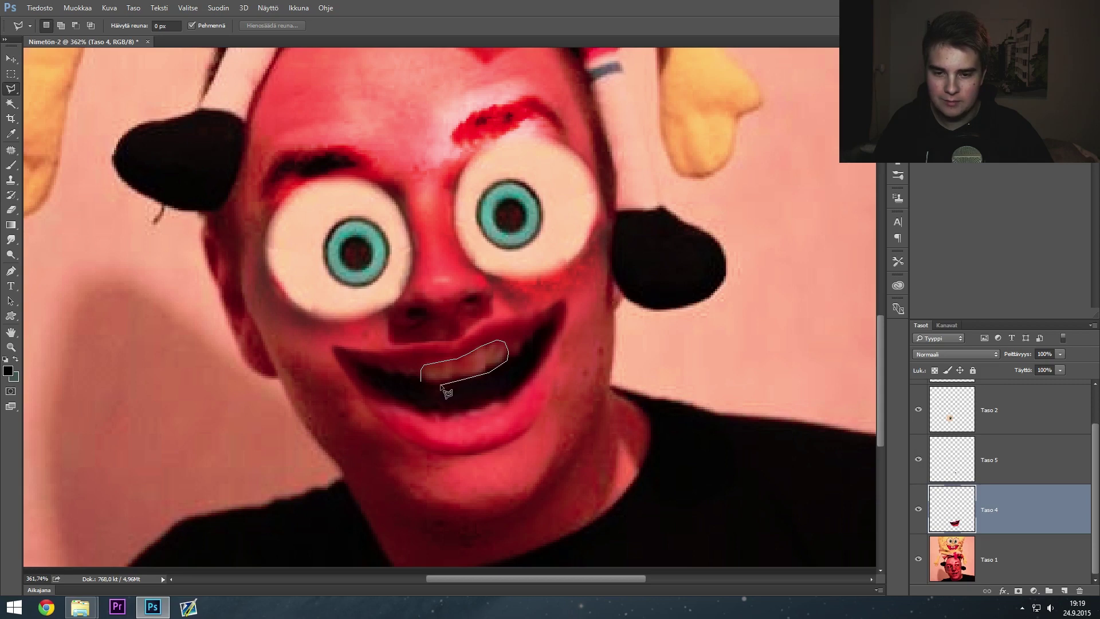
left_click(422, 382)
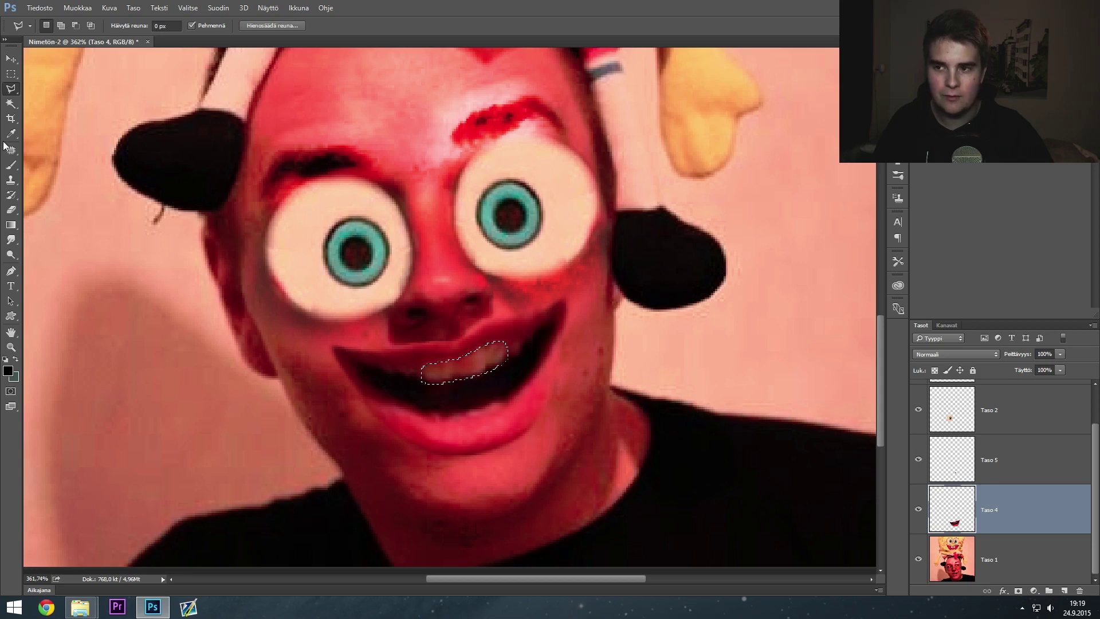
key("j")
left_click_drag(484, 378, 483, 395)
Step: Hide the copied tooth layer and cover the upper teeth with the dark mouth interior using the Clone Stamp
left_click(918, 459)
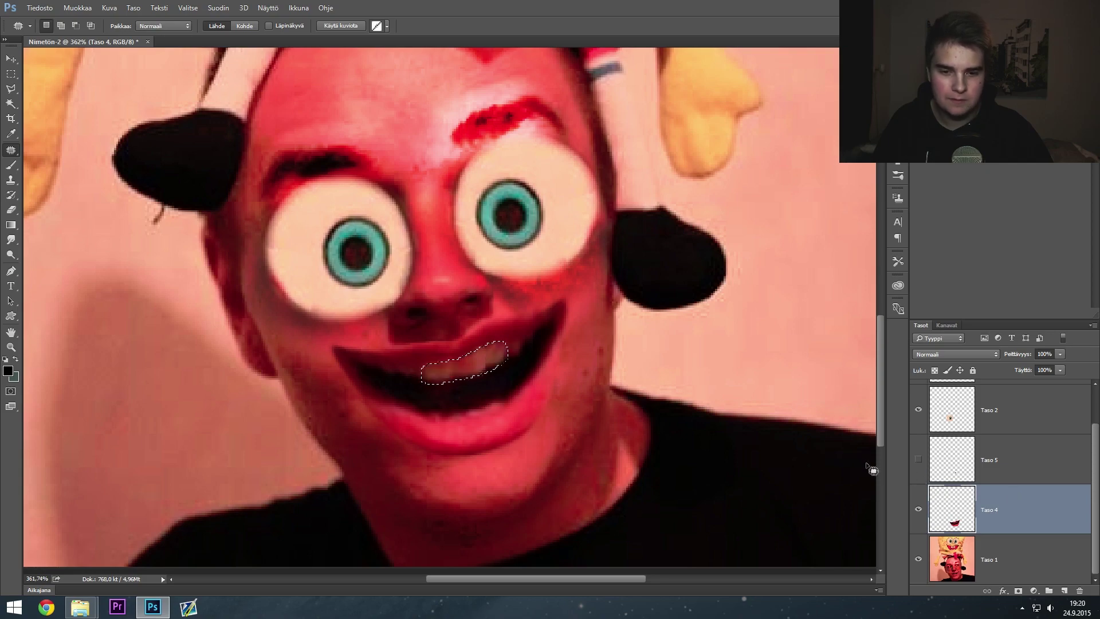
key("ctrl+d")
left_click(11, 165)
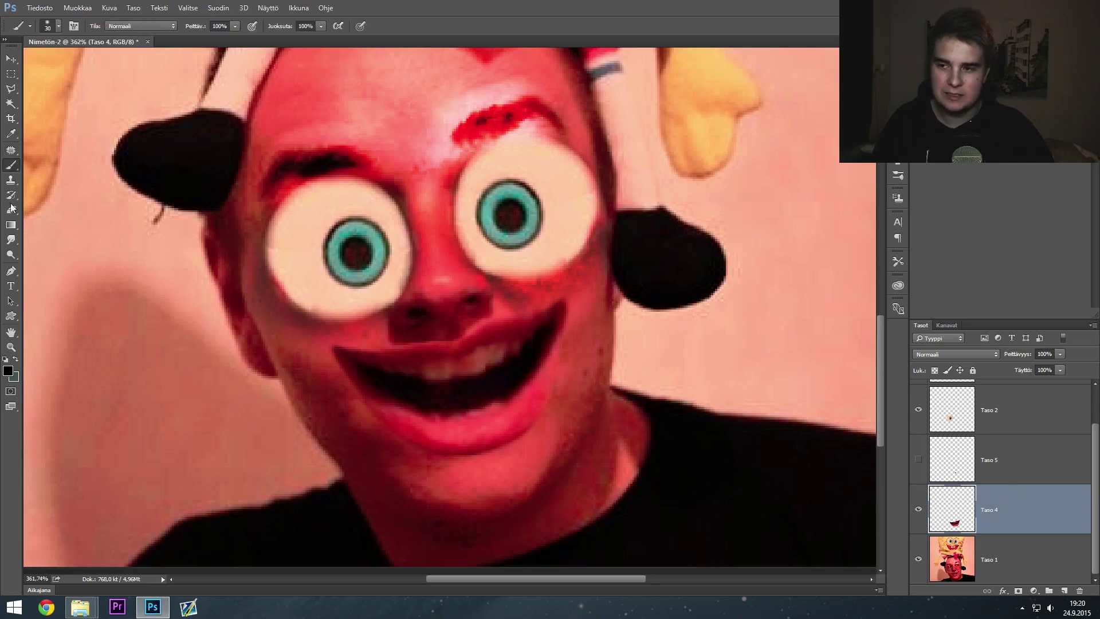
left_click(16, 183)
scroll(516, 338, "up", 4)
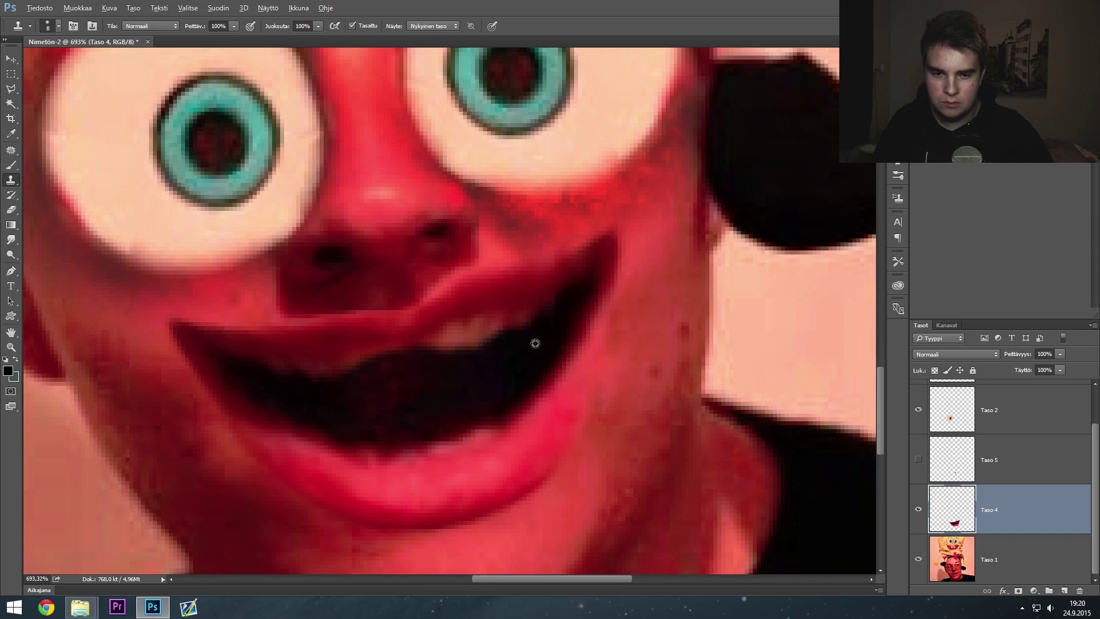
left_click(535, 343, "alt")
left_click_drag(529, 314, 442, 351)
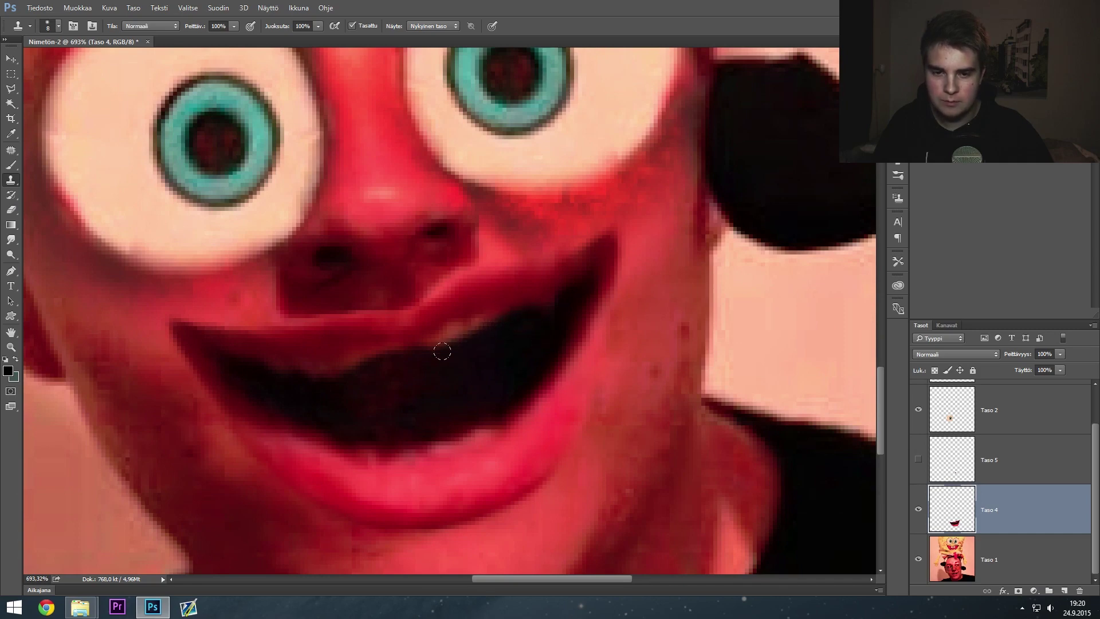
mouse_move(492, 319)
left_mouse_down()
mouse_move(430, 355)
mouse_move(461, 325)
mouse_move(419, 353)
mouse_move(386, 352)
left_mouse_up()
scroll(526, 363, "down", 5)
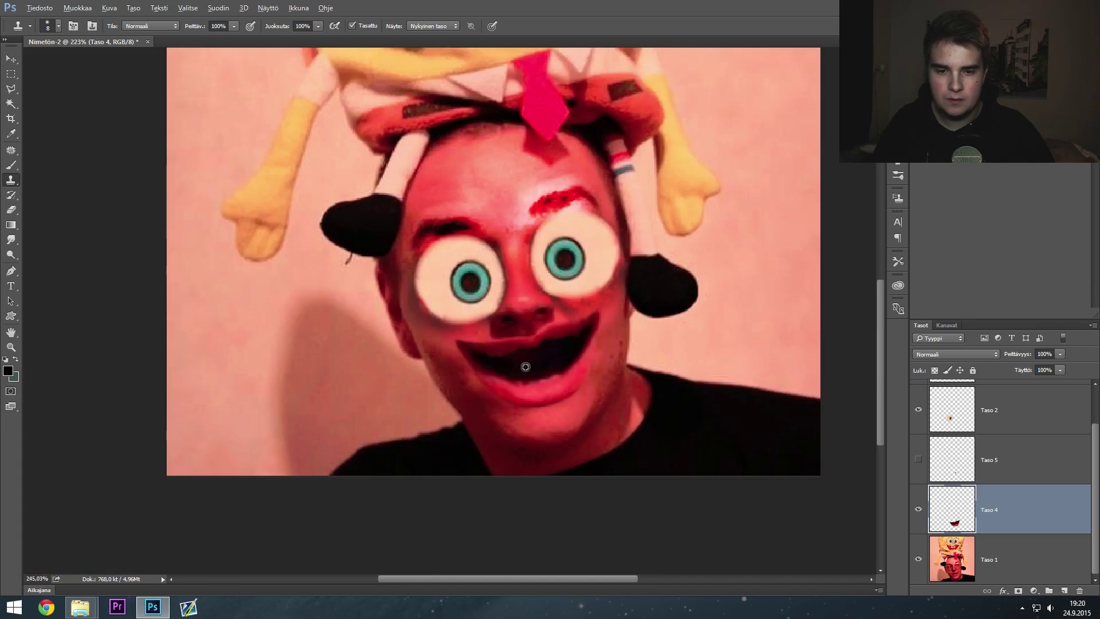
scroll(510, 357, "up", 3)
key("z")
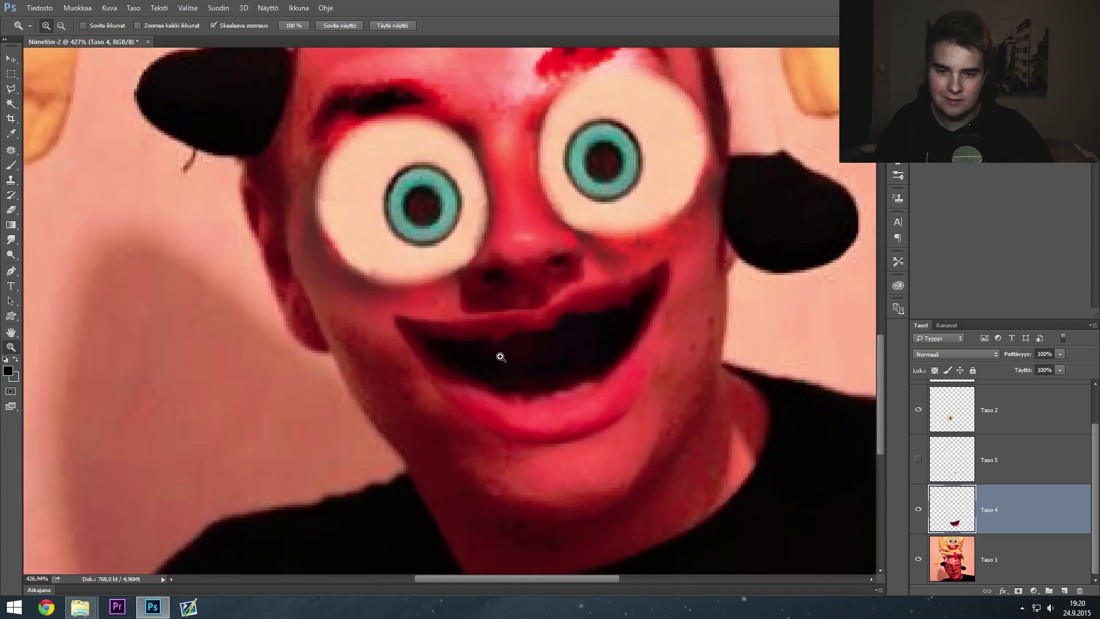
left_click(502, 356, "alt")
left_click(500, 351)
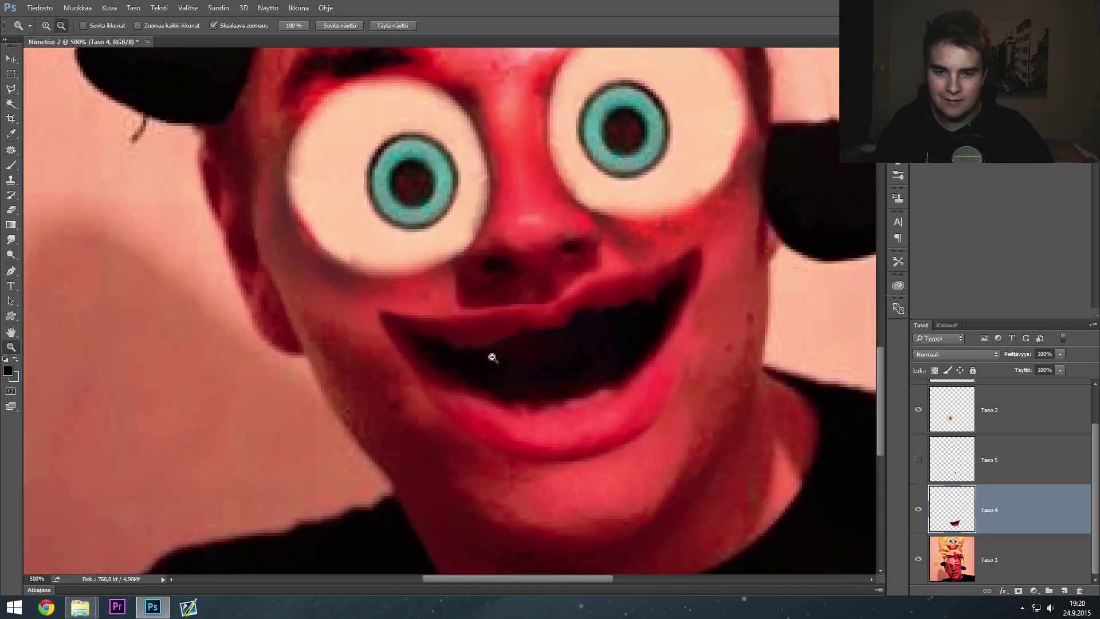
right_click(502, 356)
Step: Show the copied tooth layer Taso 5 and place the tooth, enlarged, below the upper lip
left_click(11, 59)
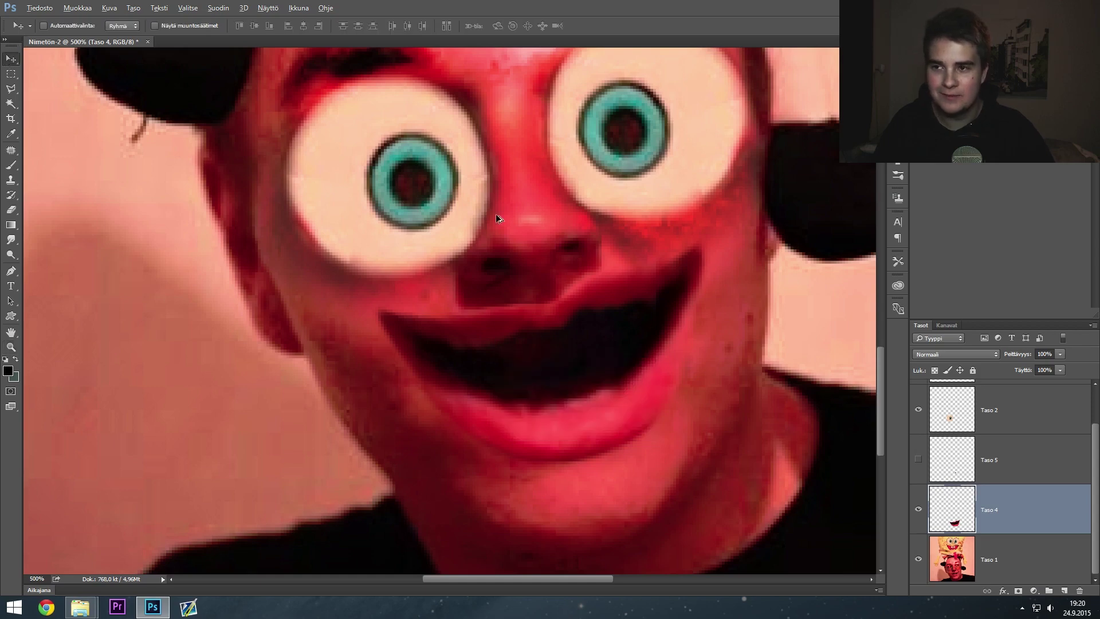
scroll(510, 221, "down", 5)
scroll(530, 493, "up", 3)
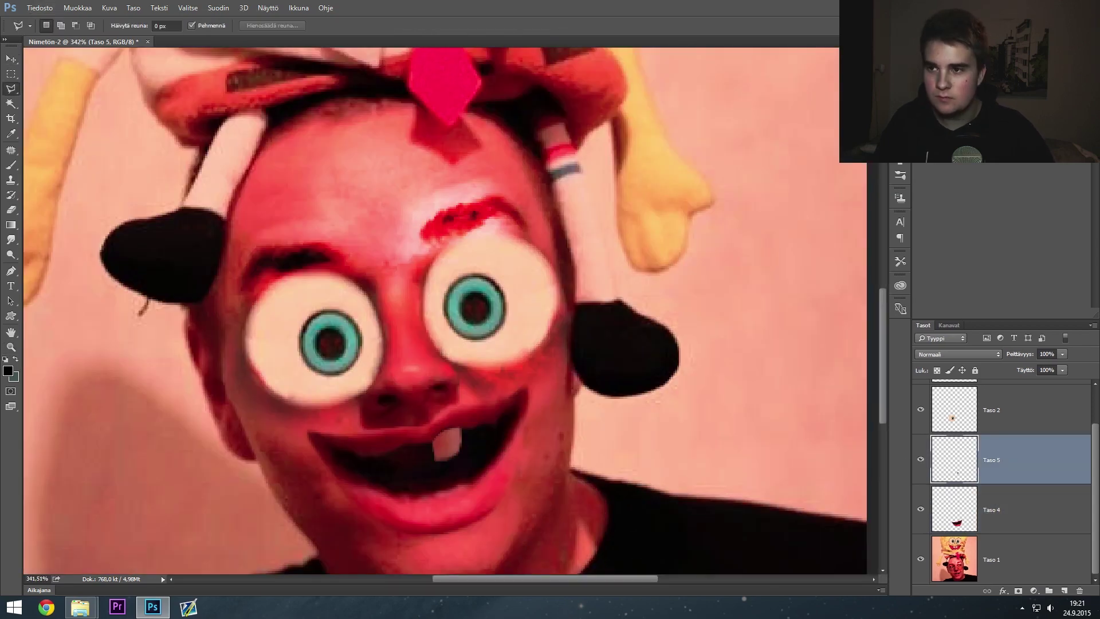
Step: Duplicate the tooth layer, mirror the copy horizontally with Free Transform and place it beside the first tooth
key("v")
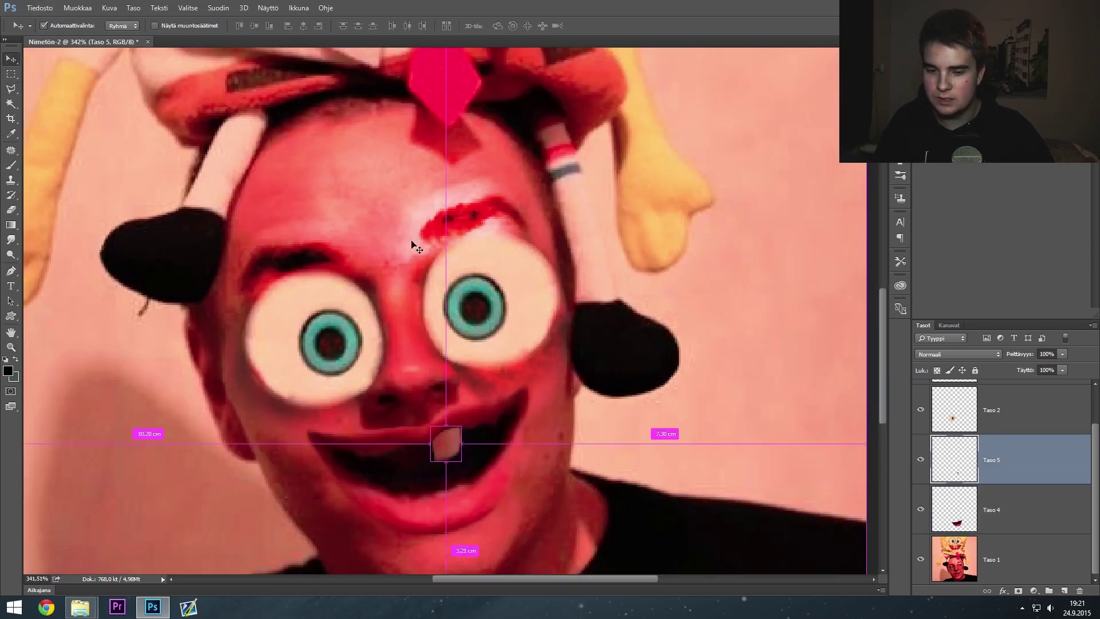
key("ctrl+j")
key("ctrl+t")
right_click(460, 452)
left_click(480, 435)
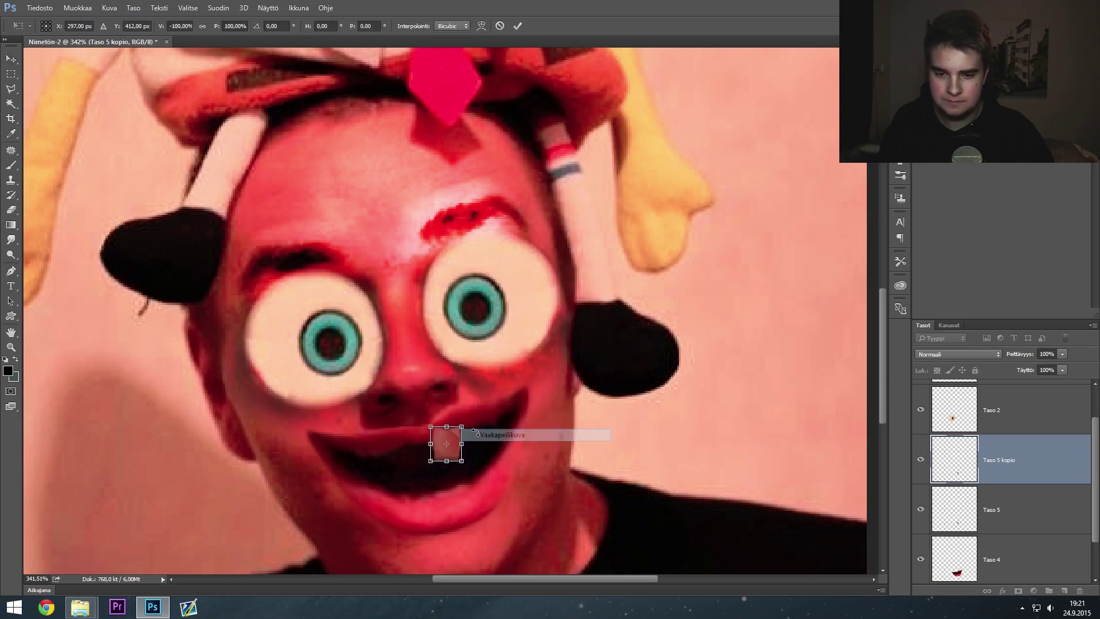
Step: Make the first tooth's layer, Taso 5, active for darkening with the Burn tool at size 23 and 97% exposure
left_click(1031, 412)
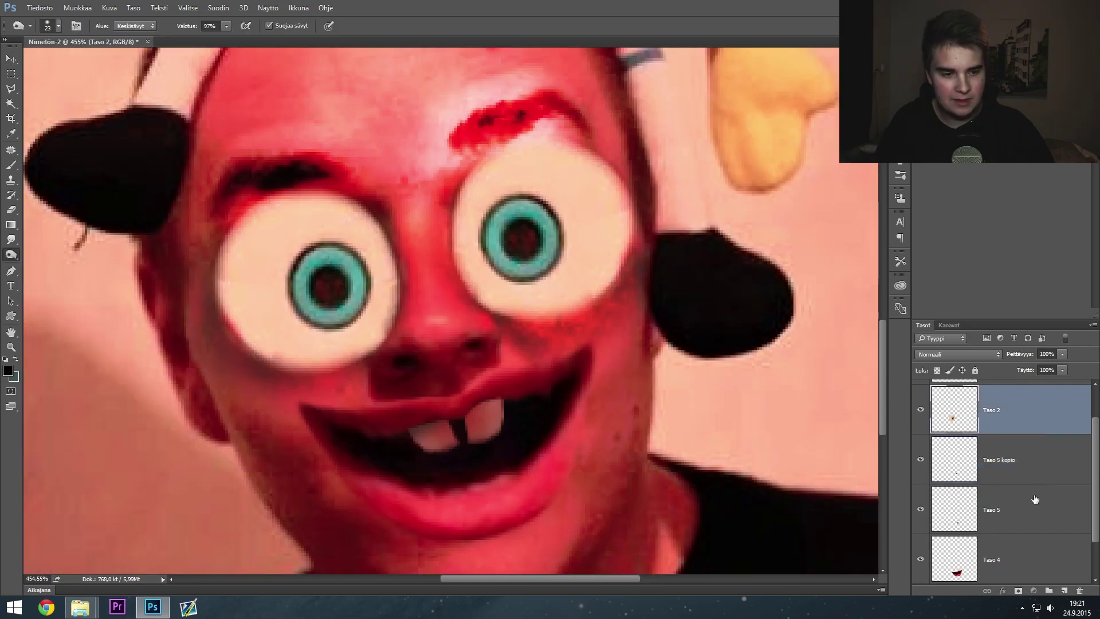
left_click(1035, 499)
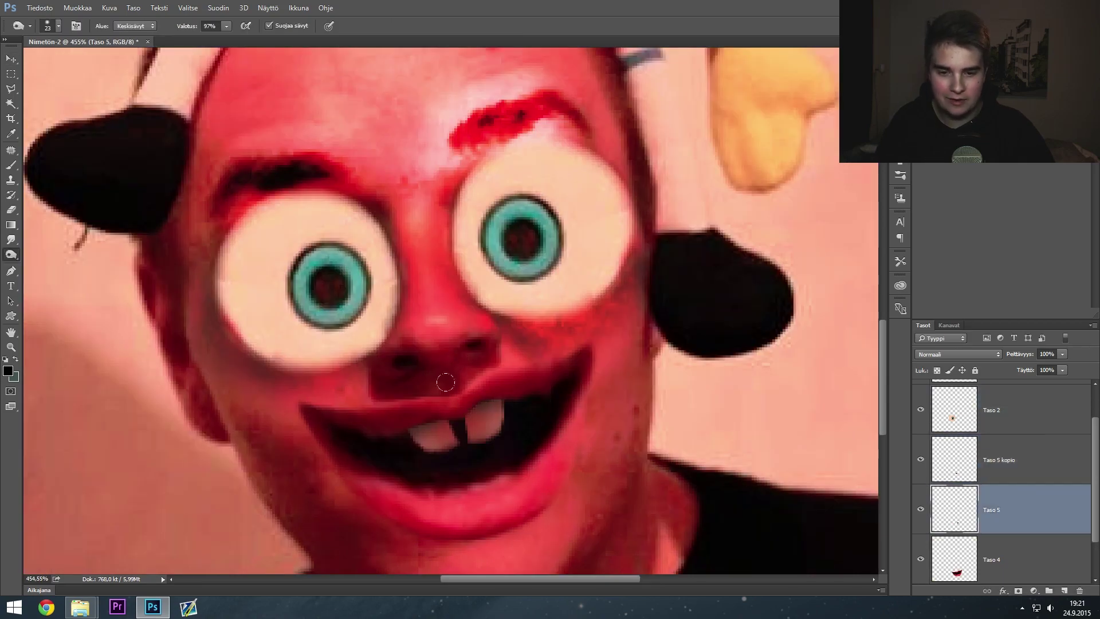
key("ctrl+0")
key("ctrl+minus")
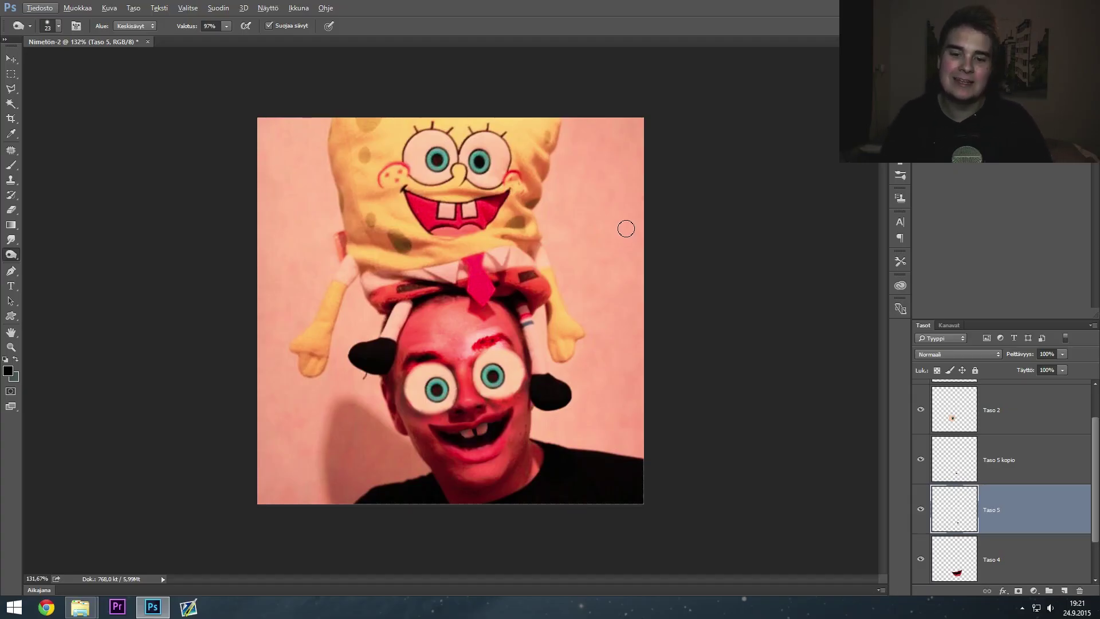
Step: Reshape the man's nose on the base photo layer Taso 1 with Liquify's Forward Warp tool and apply it
left_click(12, 59)
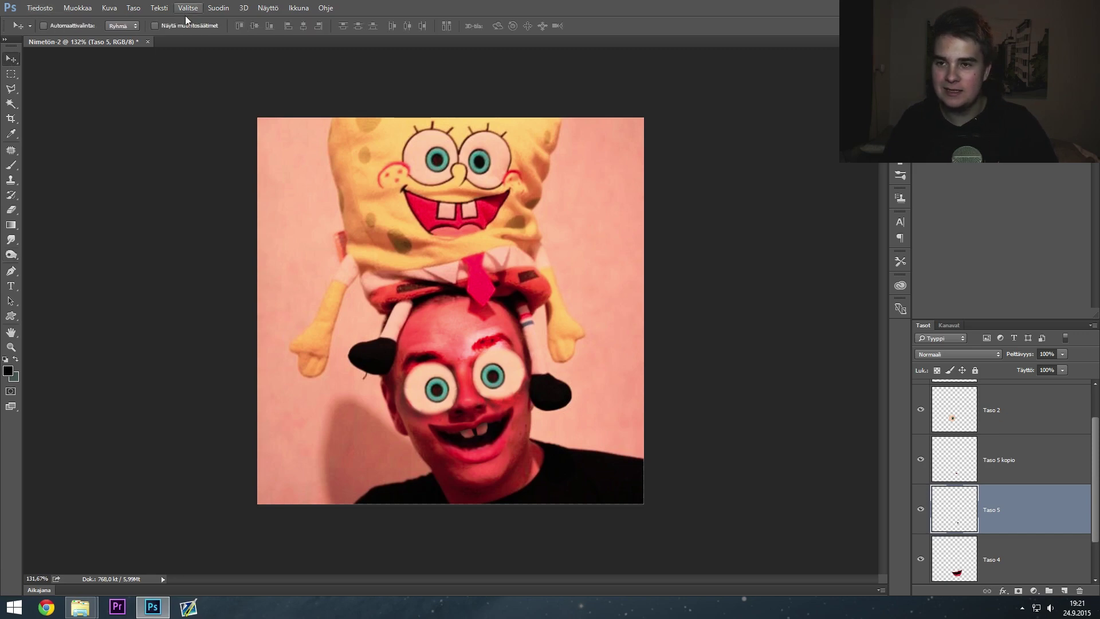
mouse_move(472, 424)
left_mouse_down()
mouse_move(469, 418)
mouse_move(467, 396)
mouse_move(508, 387)
left_mouse_up()
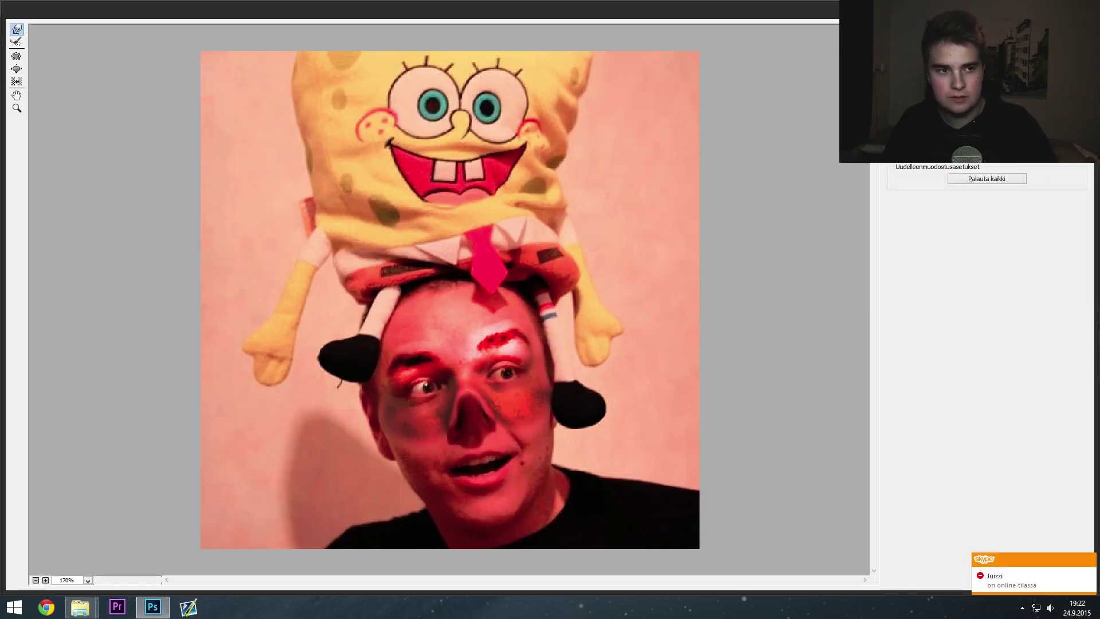
key("Return")
scroll(511, 491, "down", 5)
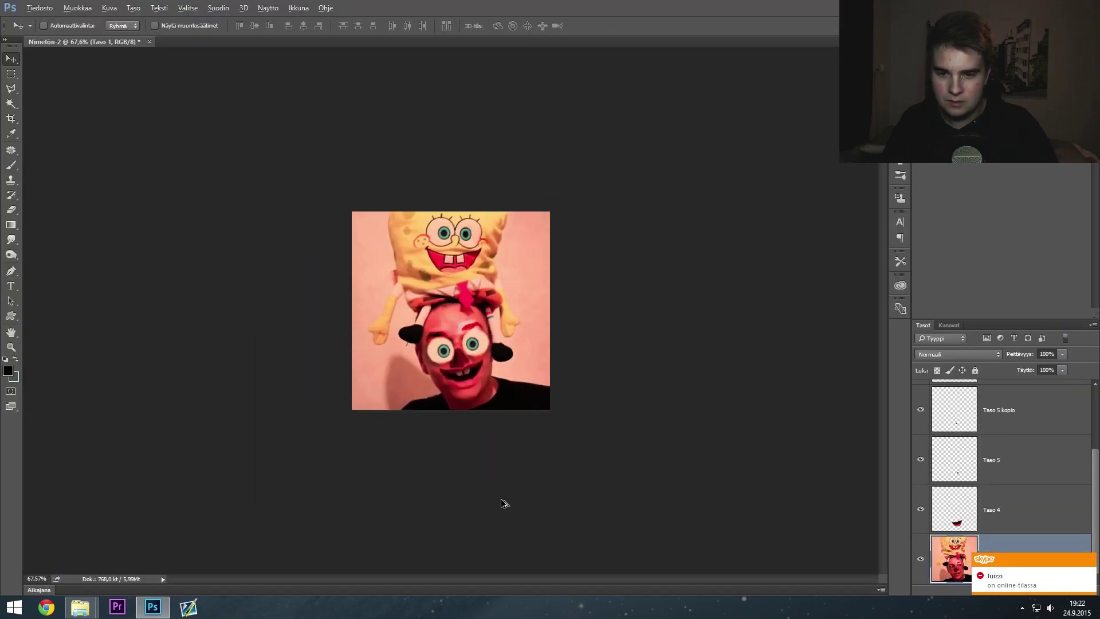
scroll(538, 453, "up", 6)
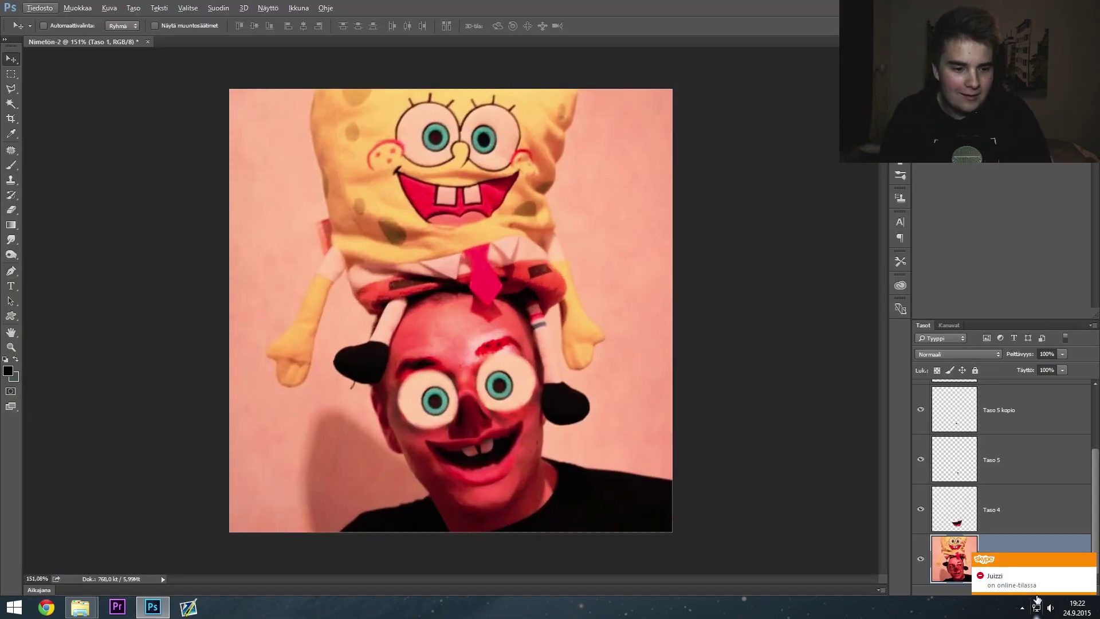
Step: Add a new empty layer above the topmost layer, Taso 2 kopio
left_click(1086, 557)
scroll(1059, 496, "up", 2)
left_click(1080, 404)
left_click(1064, 591)
Step: Paint the man's face and neck on the new layer with a size 30 brush in yellow sampled from the plush toy
left_click(10, 165)
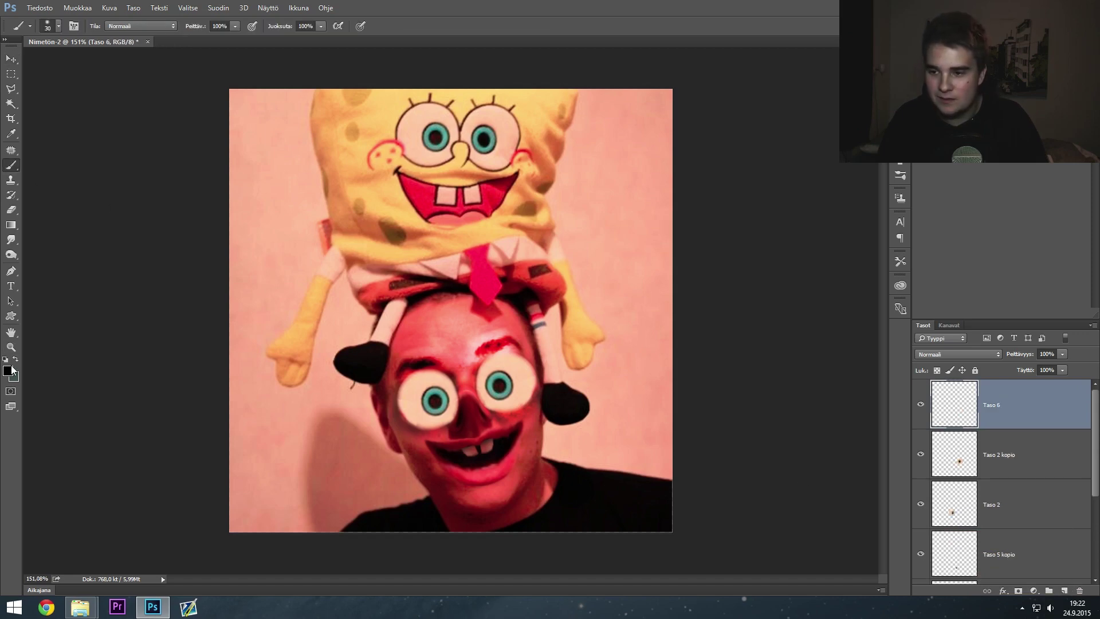
left_click(384, 187, "alt")
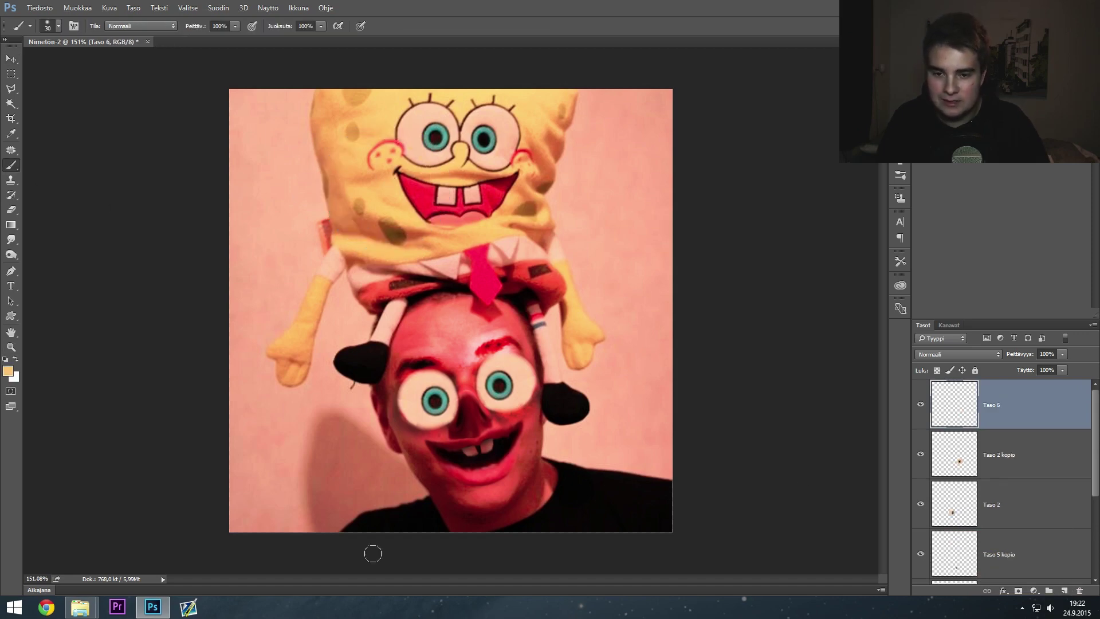
mouse_move(445, 372)
left_mouse_down()
mouse_move(489, 338)
mouse_move(440, 336)
mouse_move(473, 307)
mouse_move(415, 312)
left_mouse_up()
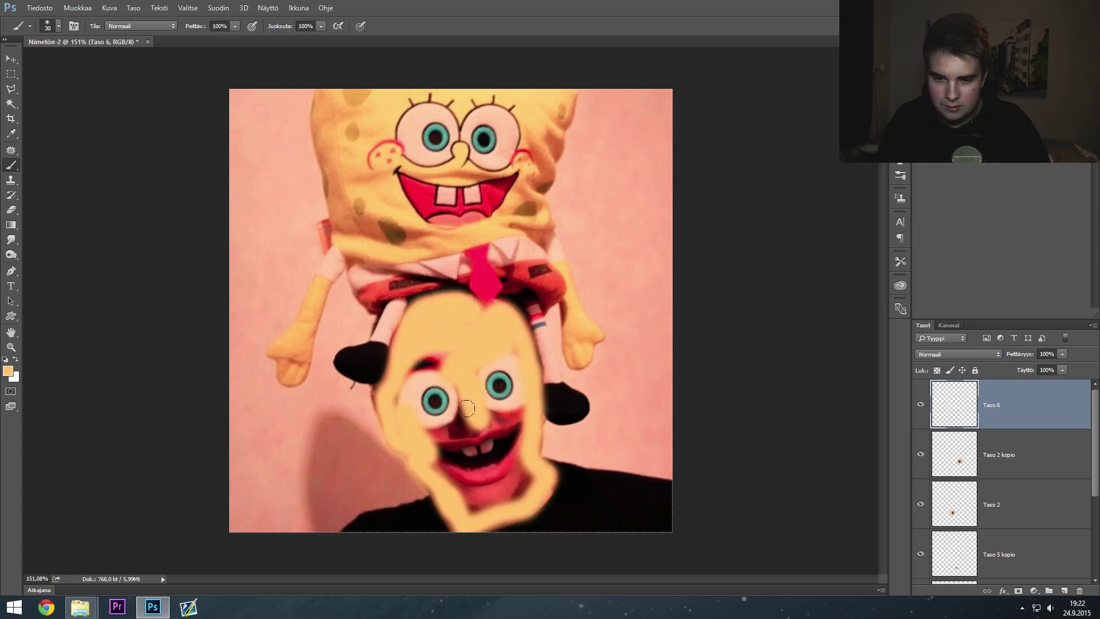
mouse_move(476, 395)
left_mouse_down()
mouse_move(416, 436)
mouse_move(484, 426)
mouse_move(523, 403)
mouse_move(488, 410)
mouse_move(516, 411)
mouse_move(495, 423)
mouse_move(522, 421)
left_mouse_up()
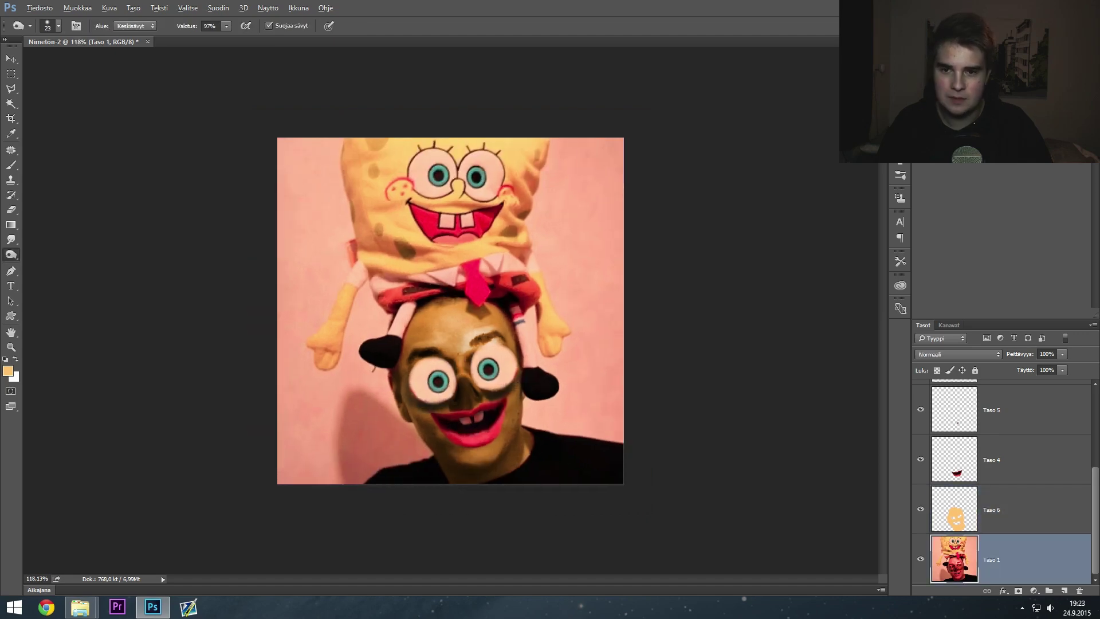
Step: Burn dark sponge-like spots into the forehead, cheeks and chin on layer Taso 1 at size 23 and 97% exposure
scroll(463, 322, "up", 4)
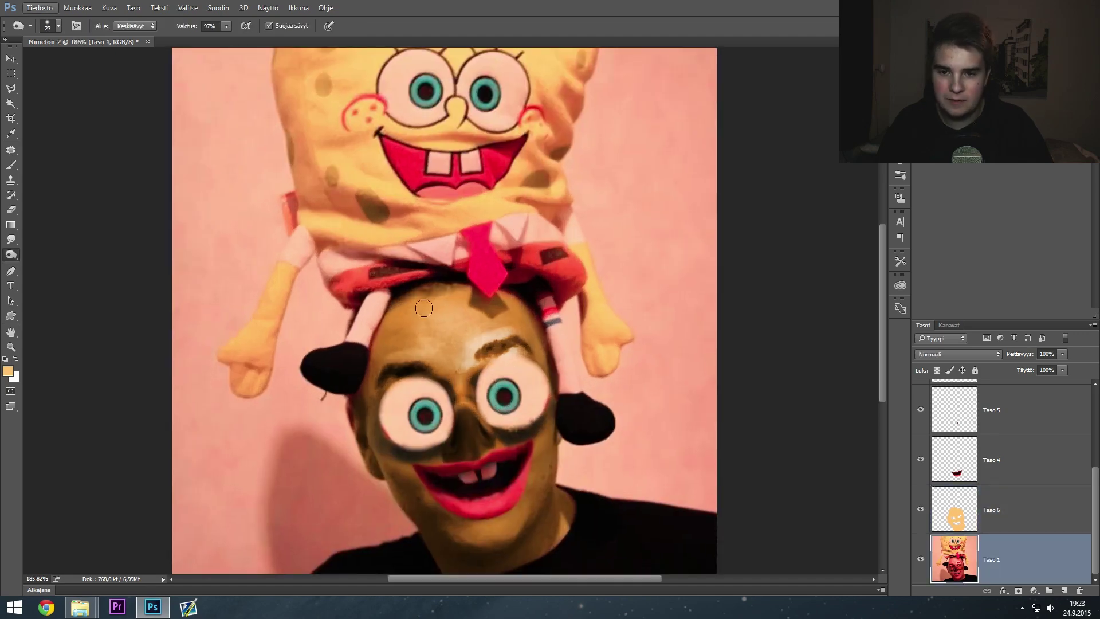
mouse_move(419, 317)
left_mouse_down()
mouse_move(410, 320)
mouse_move(497, 322)
left_mouse_up()
left_click_drag(460, 360, 460, 361)
left_click_drag(503, 531, 505, 528)
scroll(599, 437, "down", 2)
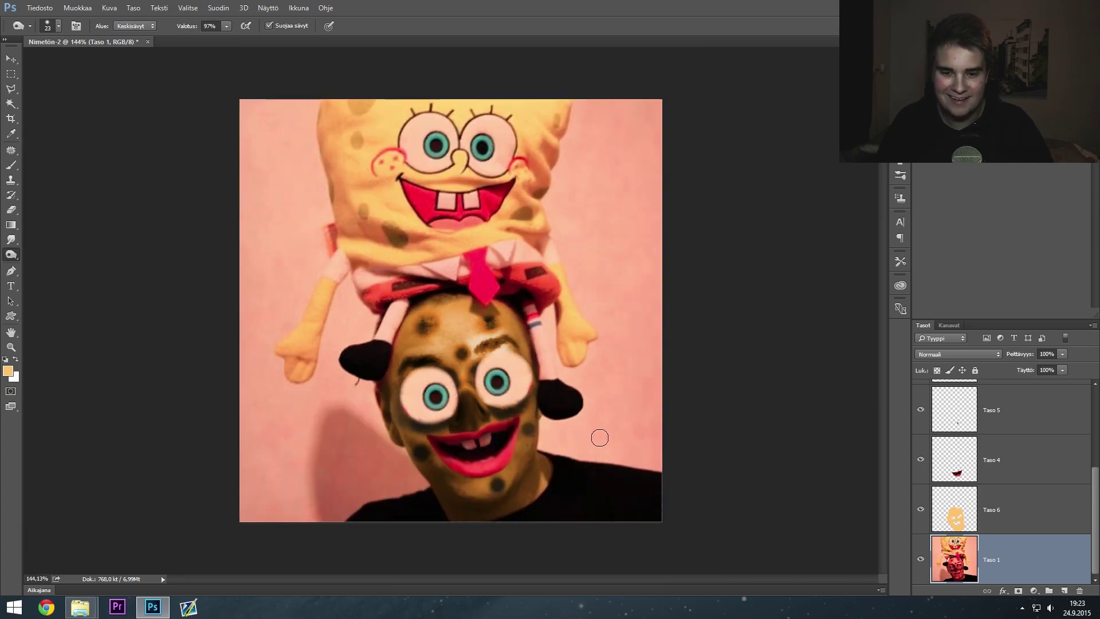
scroll(599, 438, "down", 2)
scroll(597, 410, "up", 2)
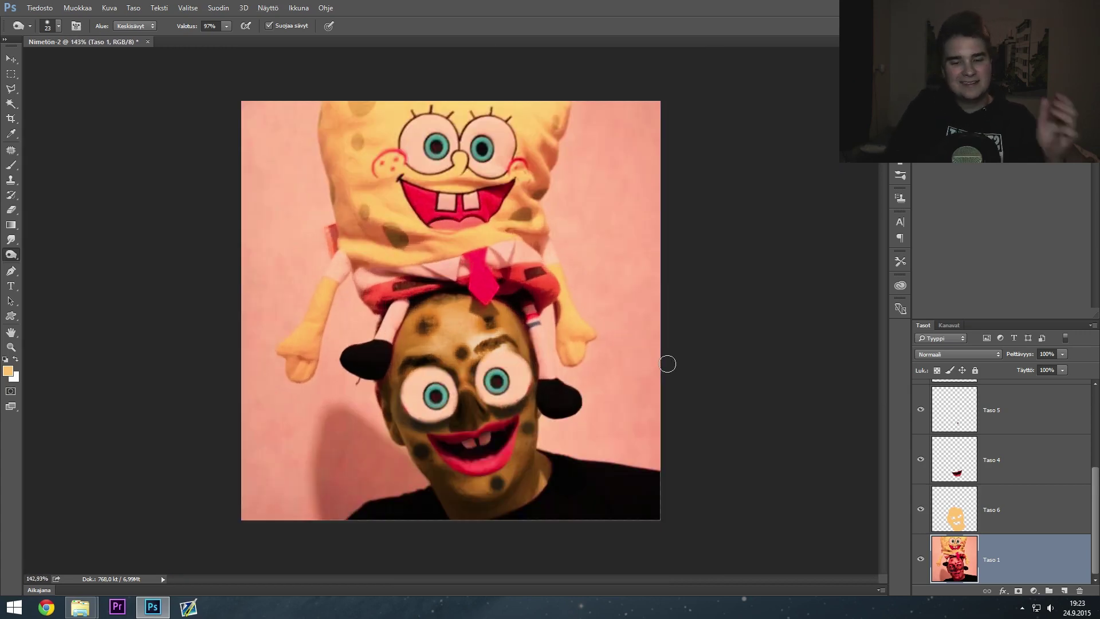